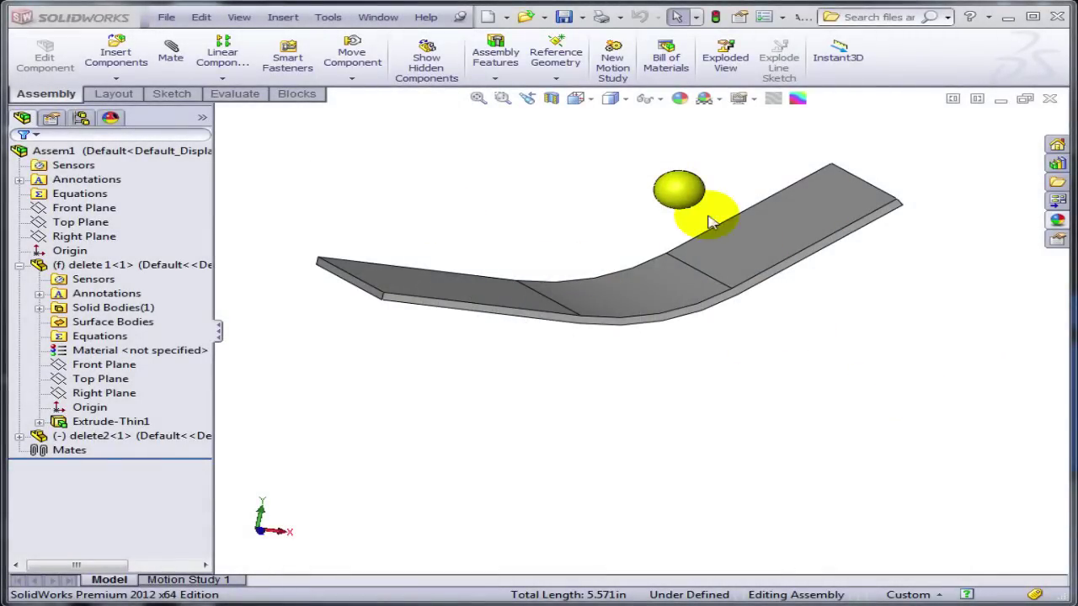
Drop the sphere onto the bent plate's upper section using Move Component with Physical Dynamics
{"action": "left_click", "coordinate": [356, 58]}
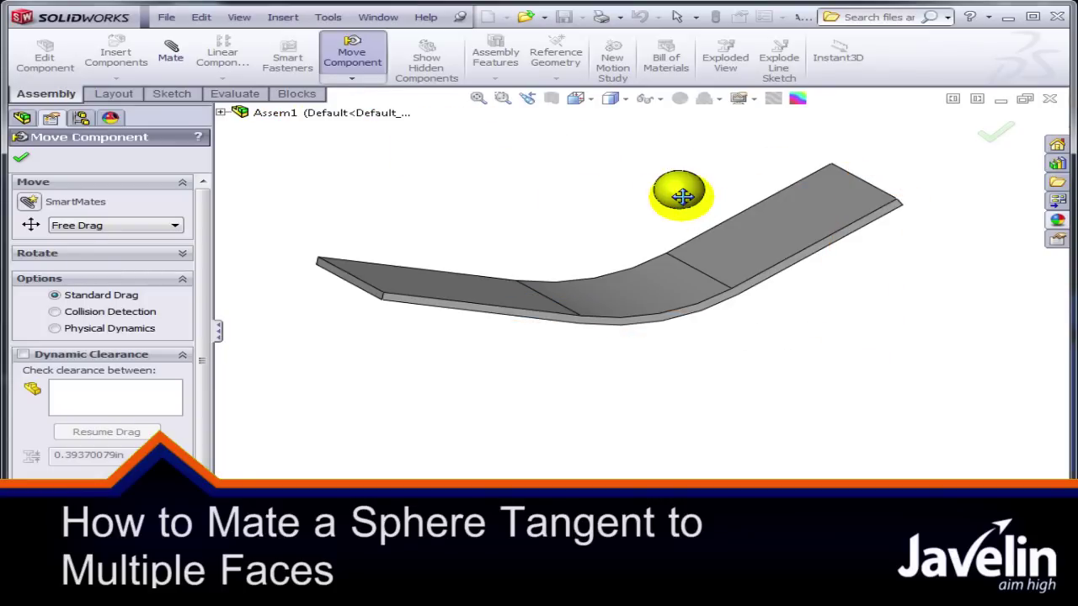
{"action": "left_click", "coordinate": [96, 331]}
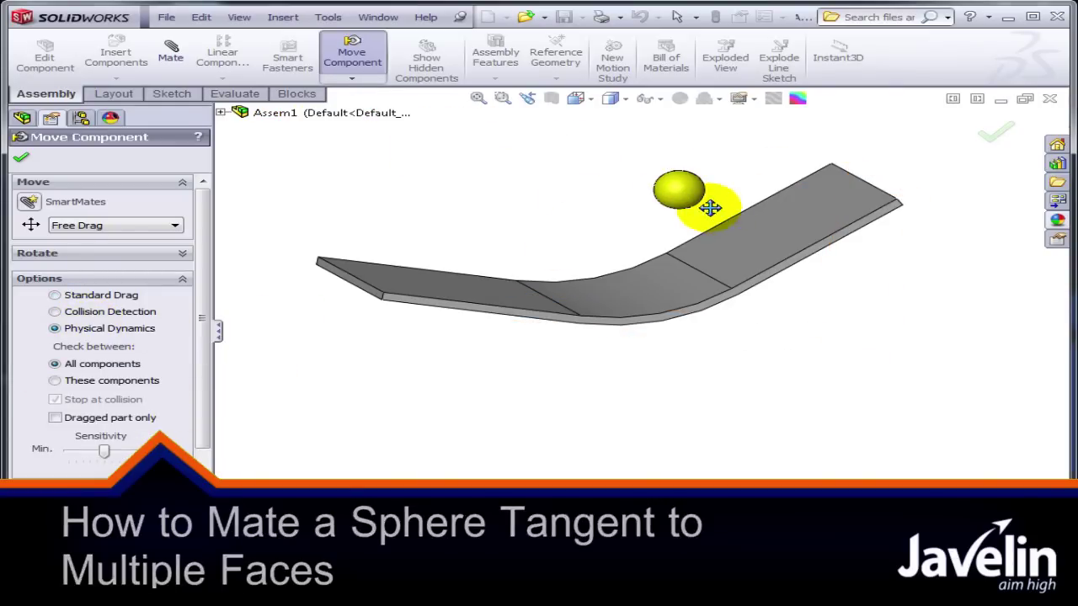
{"action": "left_click_drag", "start_coordinate": [684, 194], "coordinate": [590, 292]}
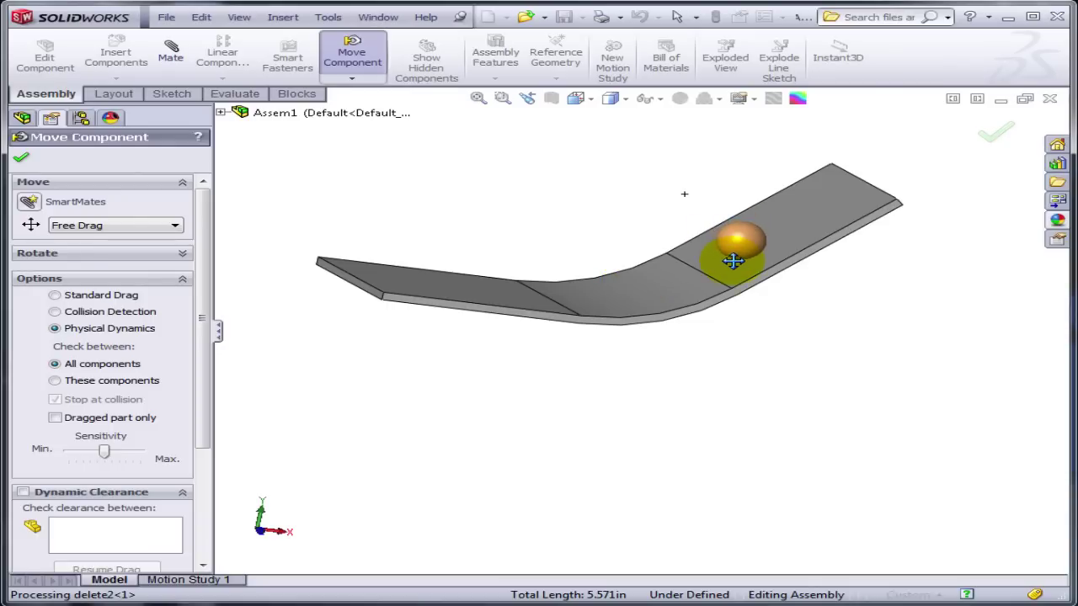
{"action": "left_click_drag", "start_coordinate": [733, 261], "coordinate": [733, 257]}
{"action": "left_click", "coordinate": [25, 165]}
{"action": "scroll", "coordinate": [794, 270], "scroll_direction": "down", "scroll_amount": 3}
{"action": "left_click", "coordinate": [171, 57]}
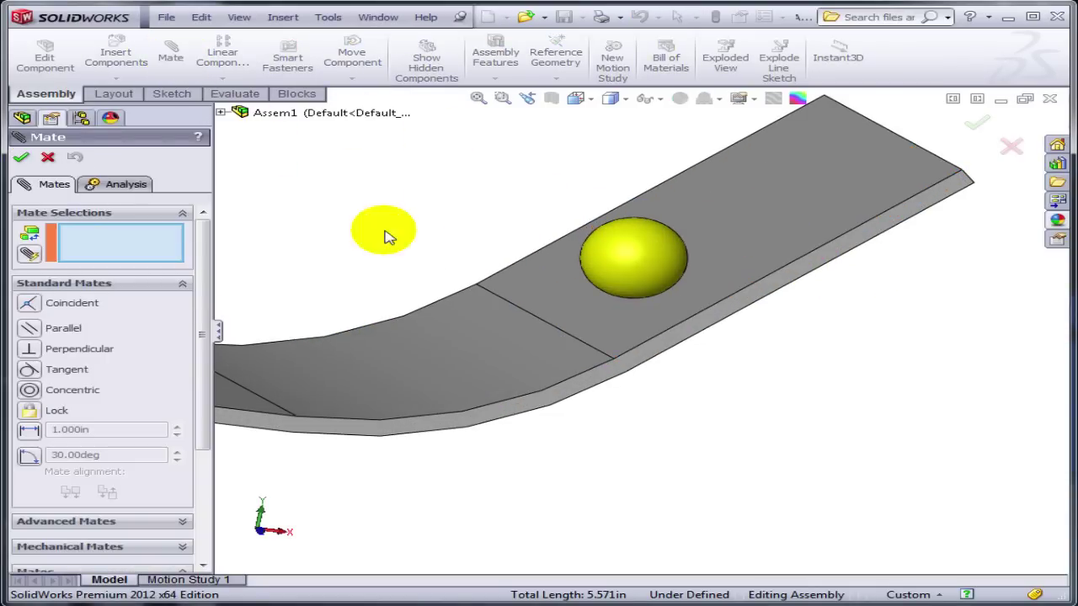
{"action": "left_click", "coordinate": [653, 264]}
{"action": "left_click", "coordinate": [787, 219]}
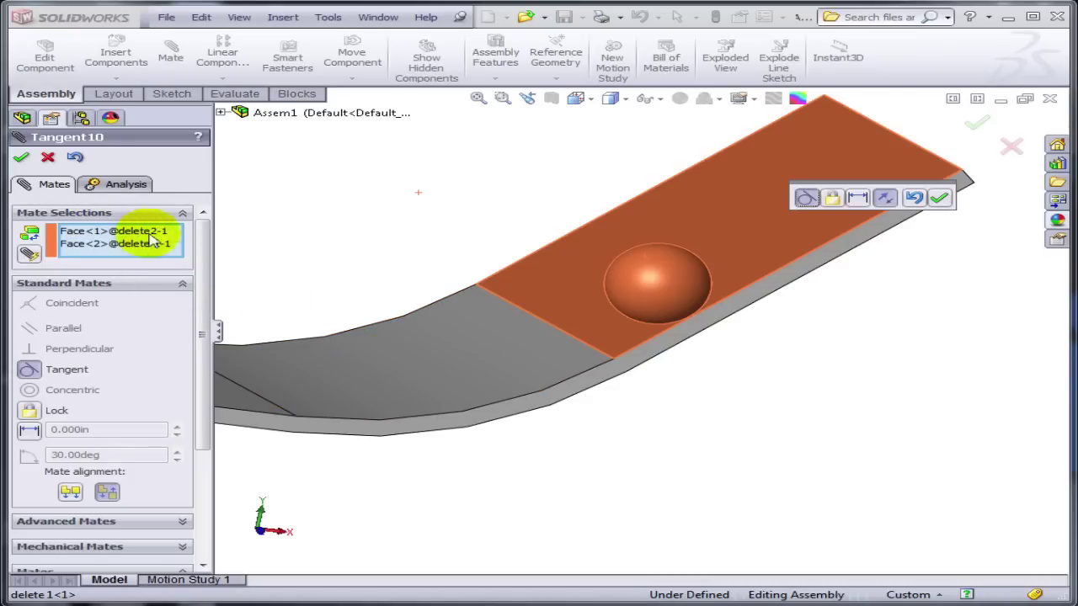
{"action": "left_click", "coordinate": [49, 160]}
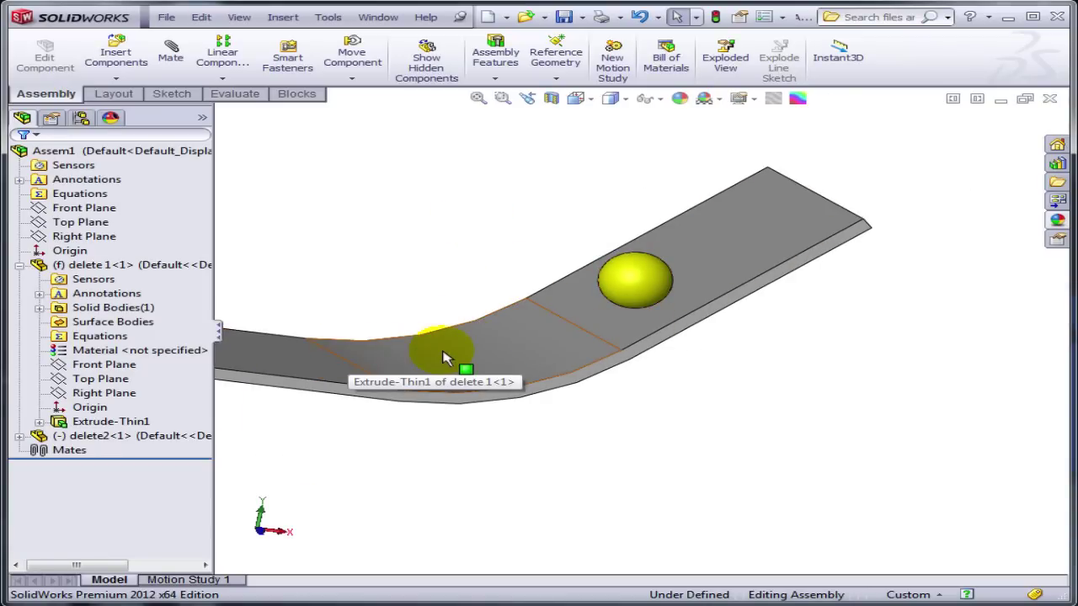
Open the plate part and edit its Sketch1 profile
{"action": "right_click", "coordinate": [446, 358]}
{"action": "left_click", "coordinate": [455, 288]}
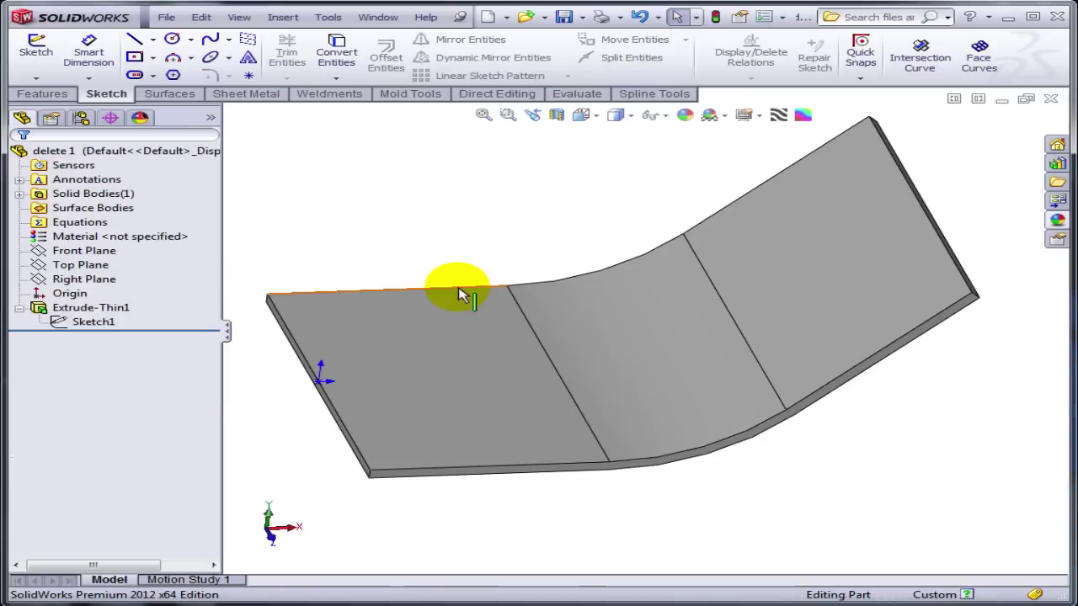
{"action": "right_click", "coordinate": [88, 316]}
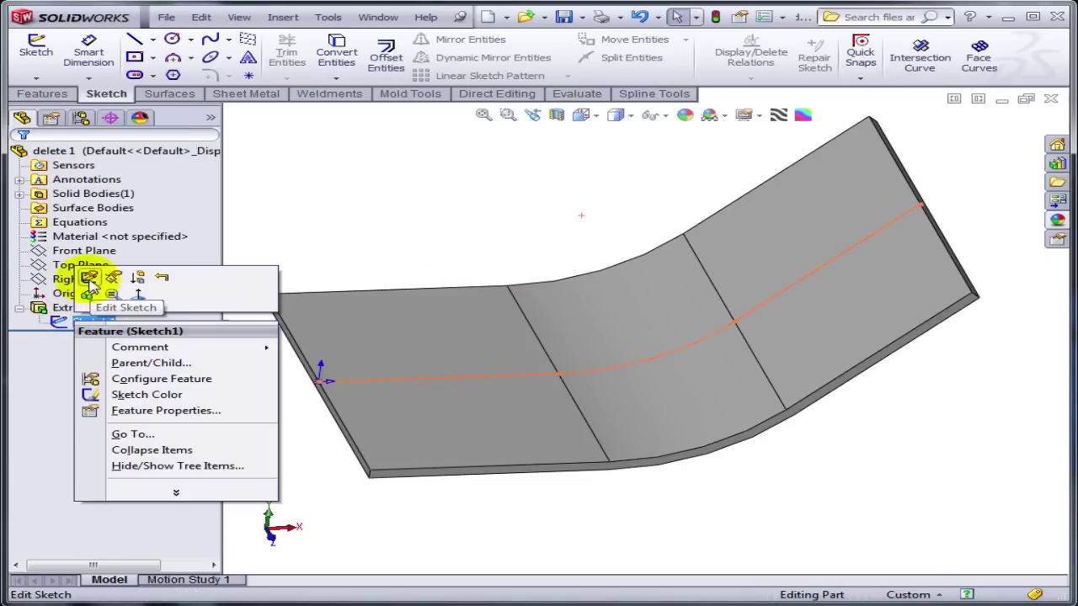
{"action": "left_click", "coordinate": [90, 281]}
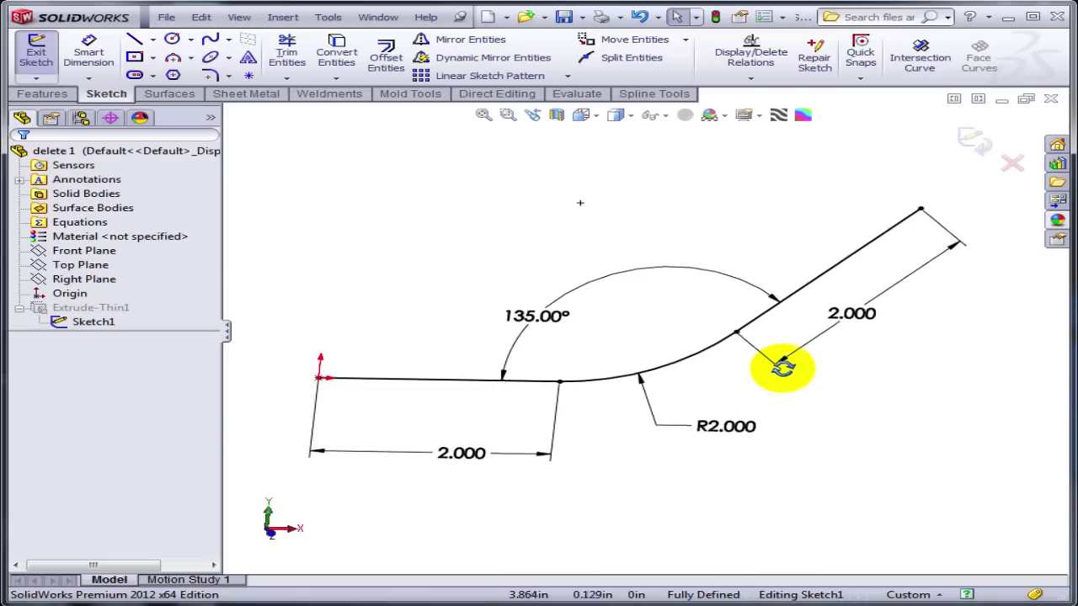
Replace the line-arc-line chain with a fitted spline at 0.001 tolerance
{"action": "left_click", "coordinate": [531, 387]}
{"action": "right_click", "coordinate": [528, 383]}
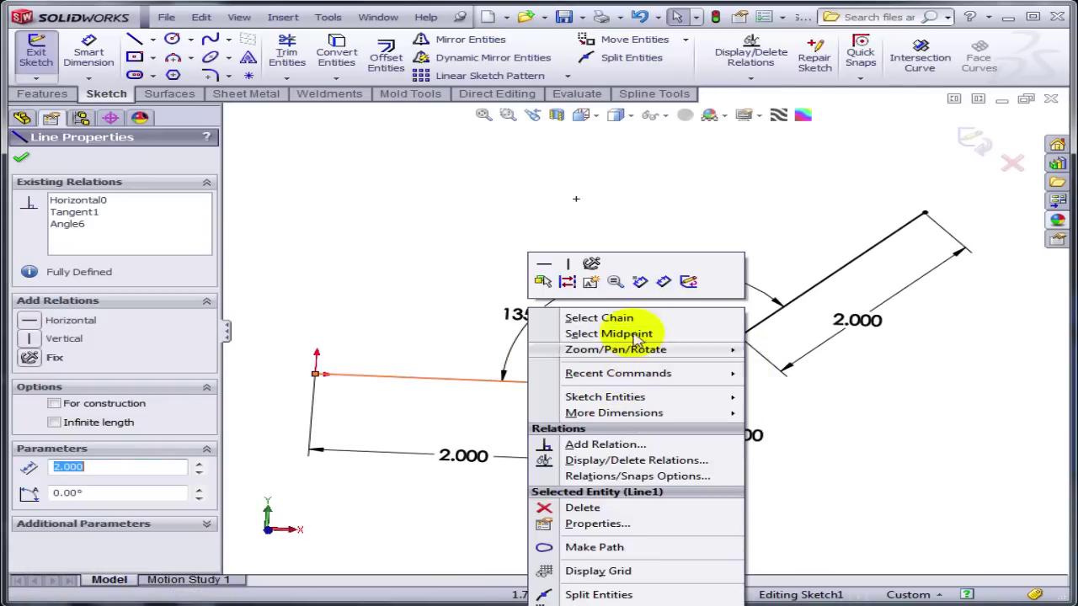
{"action": "left_click", "coordinate": [627, 323]}
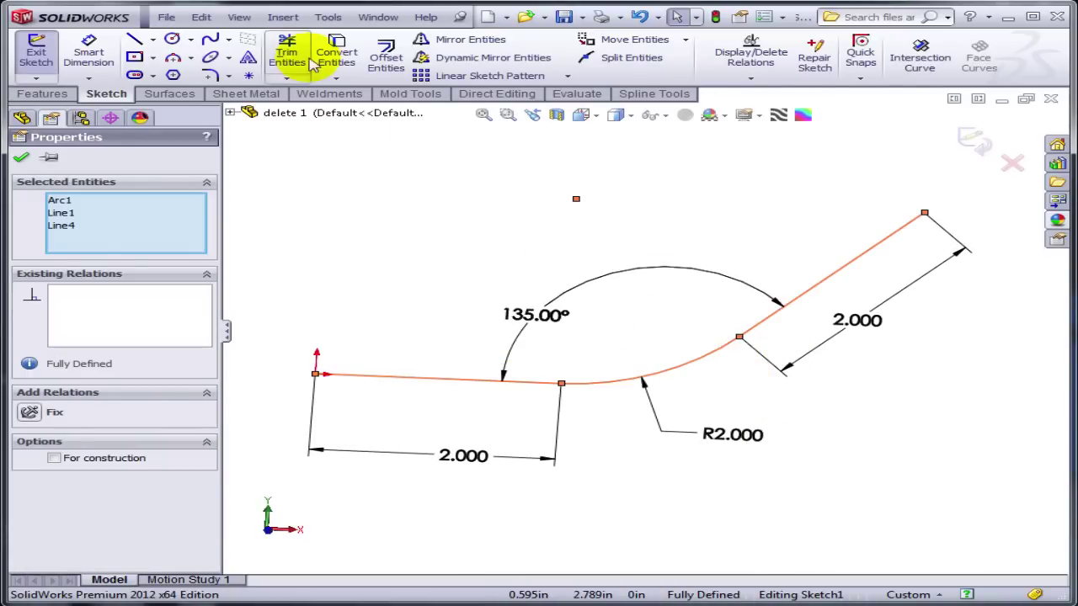
{"action": "left_click", "coordinate": [229, 40]}
{"action": "left_click", "coordinate": [261, 92]}
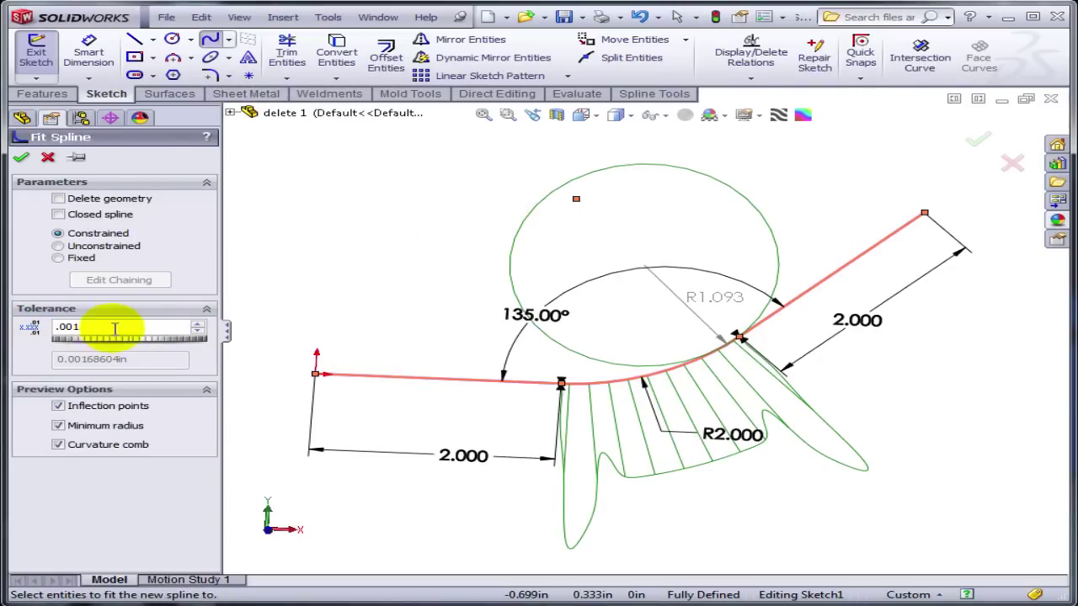
{"action": "left_click", "coordinate": [21, 162]}
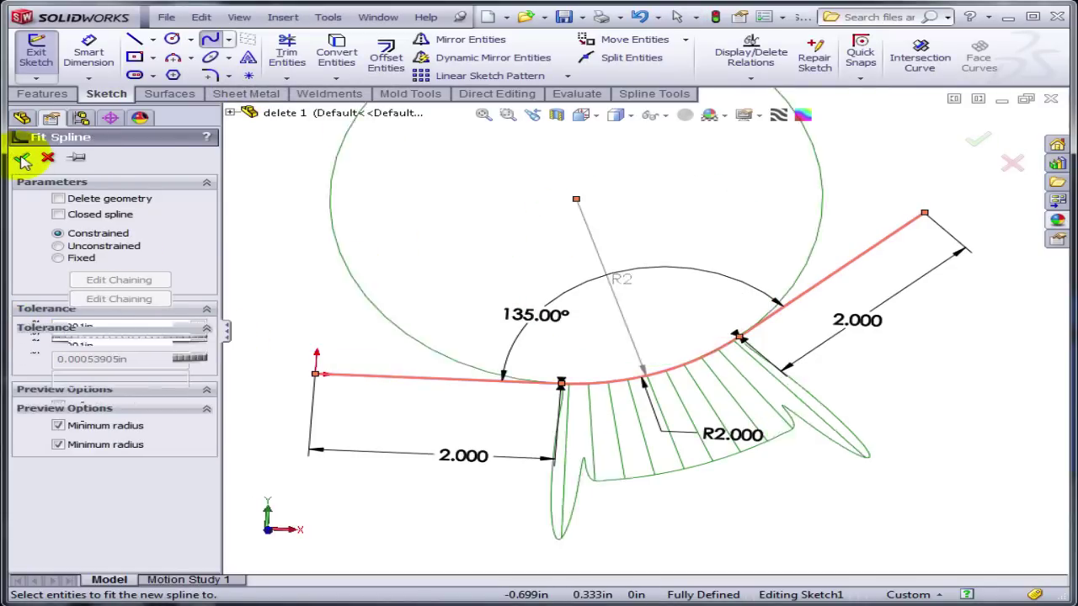
Exit the plate sketch and rebuild the assembly with the updated plate
{"action": "left_click", "coordinate": [970, 143]}
{"action": "middle_click_drag", "start_coordinate": [756, 320], "coordinate": [721, 344]}
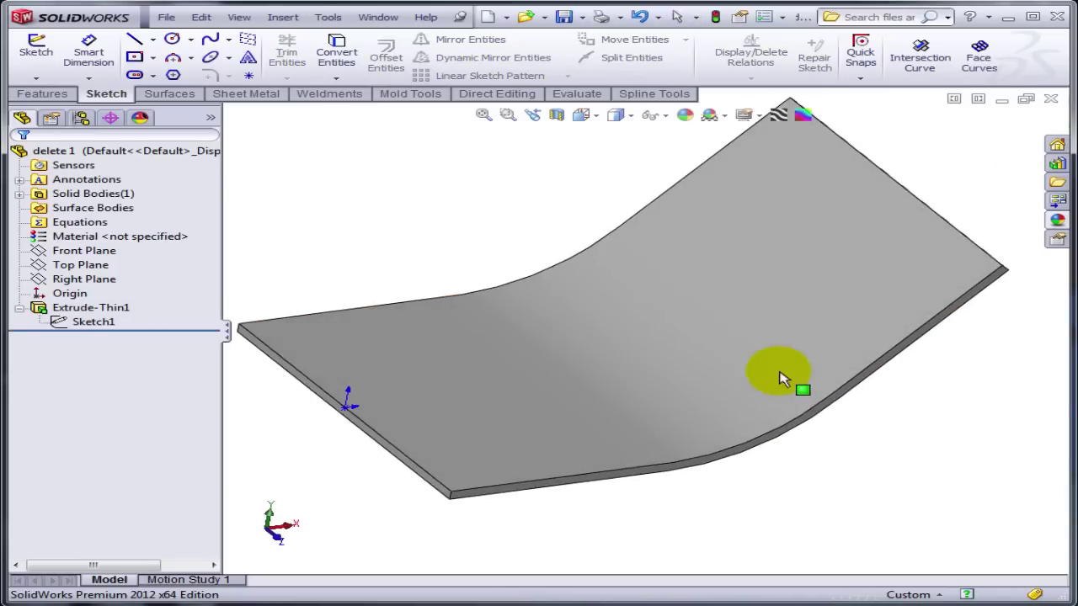
{"action": "key", "text": "ctrl+Tab"}
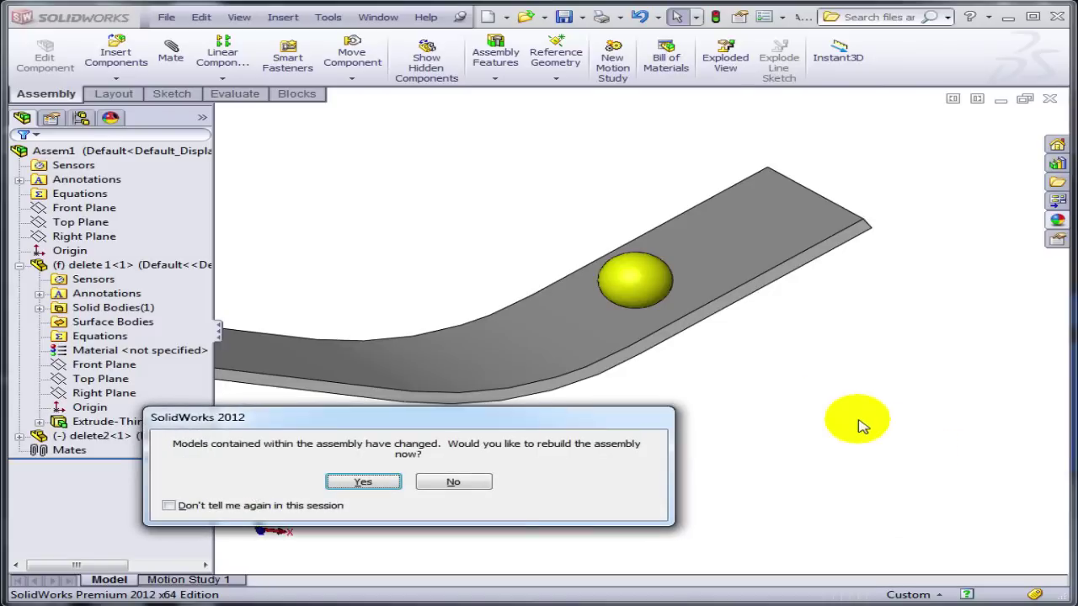
{"action": "left_click", "coordinate": [361, 413]}
Lift the sphere off the plate and start a mate between plate and sphere
{"action": "left_click_drag", "start_coordinate": [636, 291], "coordinate": [573, 253]}
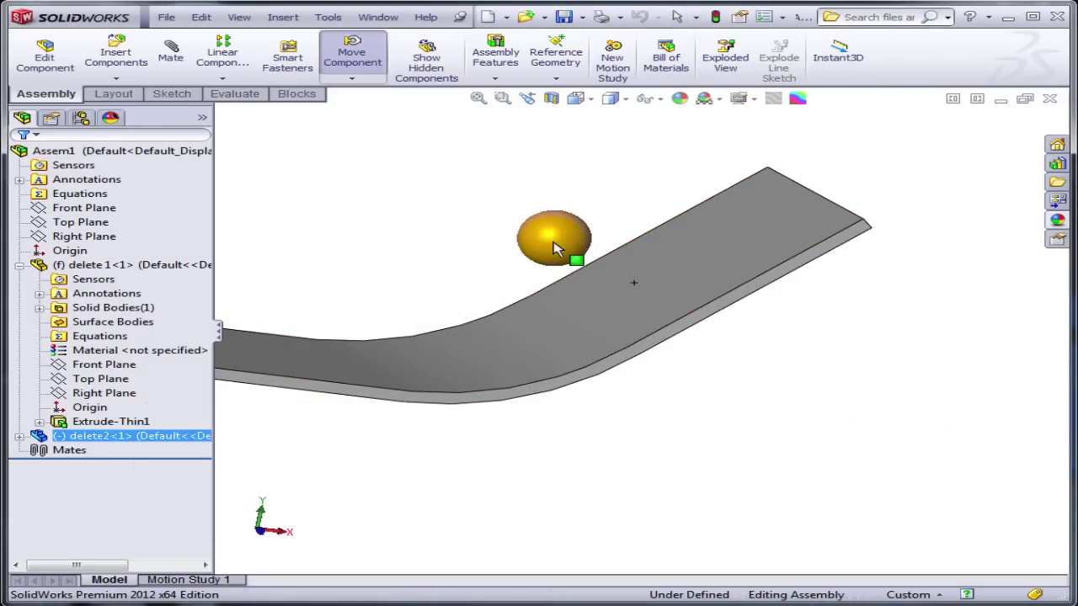
{"action": "left_click", "coordinate": [638, 301]}
{"action": "left_click", "coordinate": [576, 251], "text": "ctrl"}
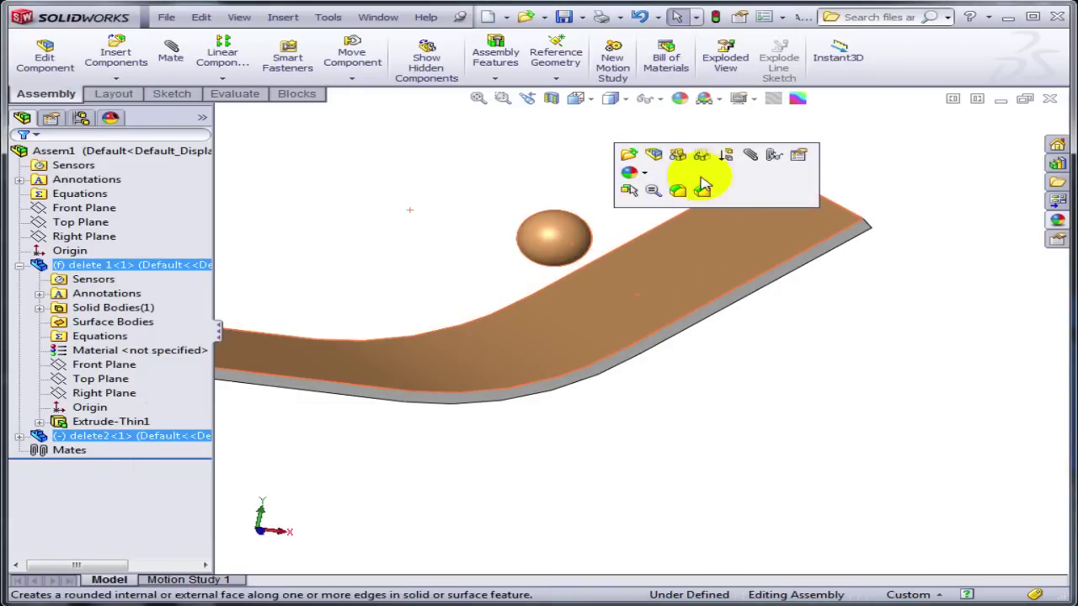
{"action": "left_click", "coordinate": [750, 155]}
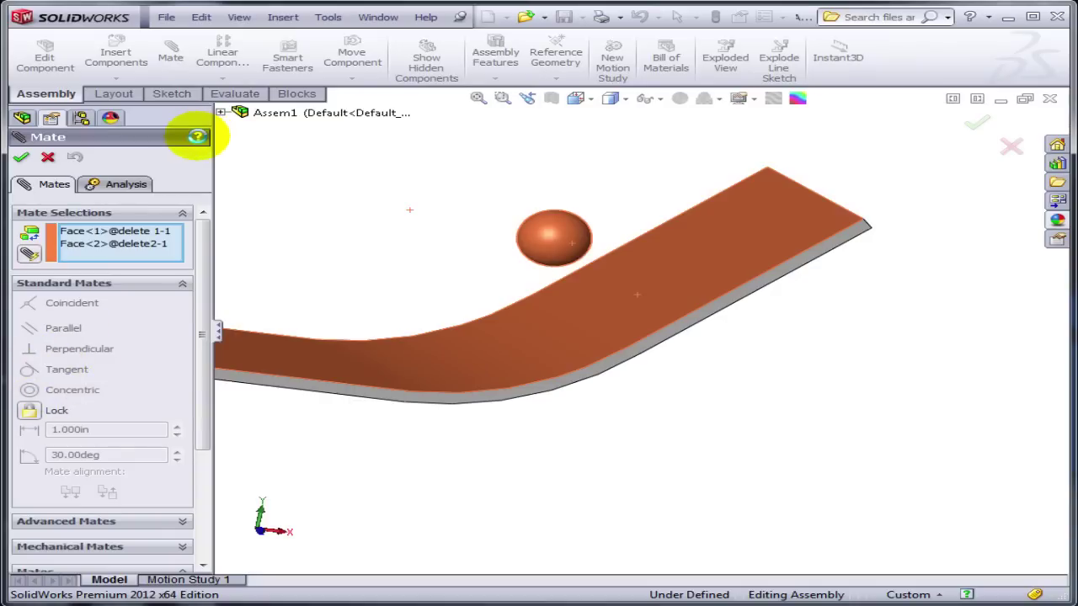
Show the Tangent Mate help topic from the Mate PropertyManager's Standard Mates list
{"action": "left_click", "coordinate": [196, 136]}
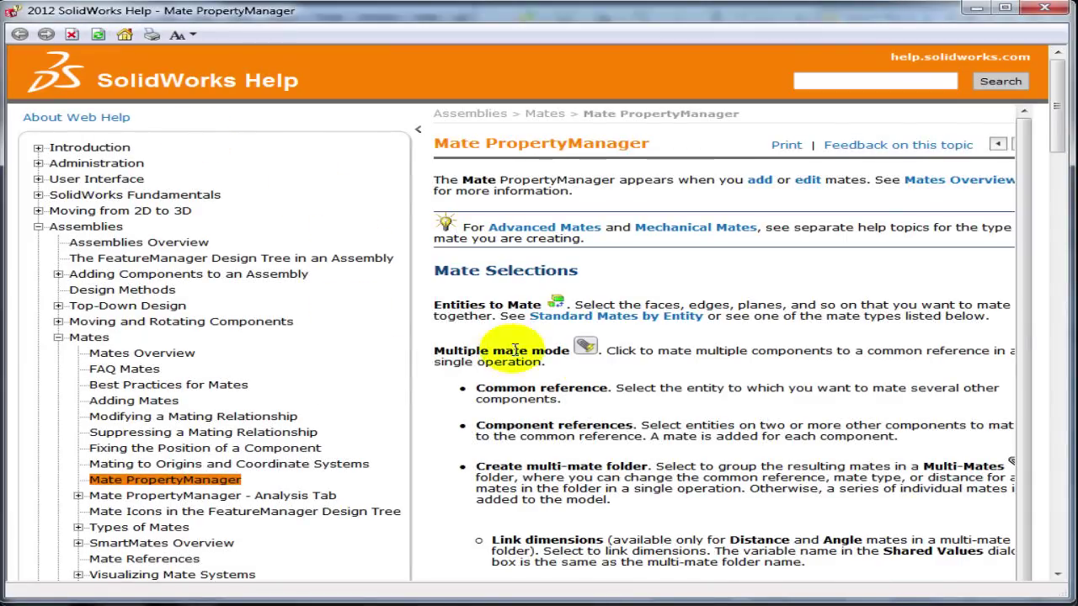
{"action": "scroll", "coordinate": [758, 428], "scroll_direction": "down", "scroll_amount": 6}
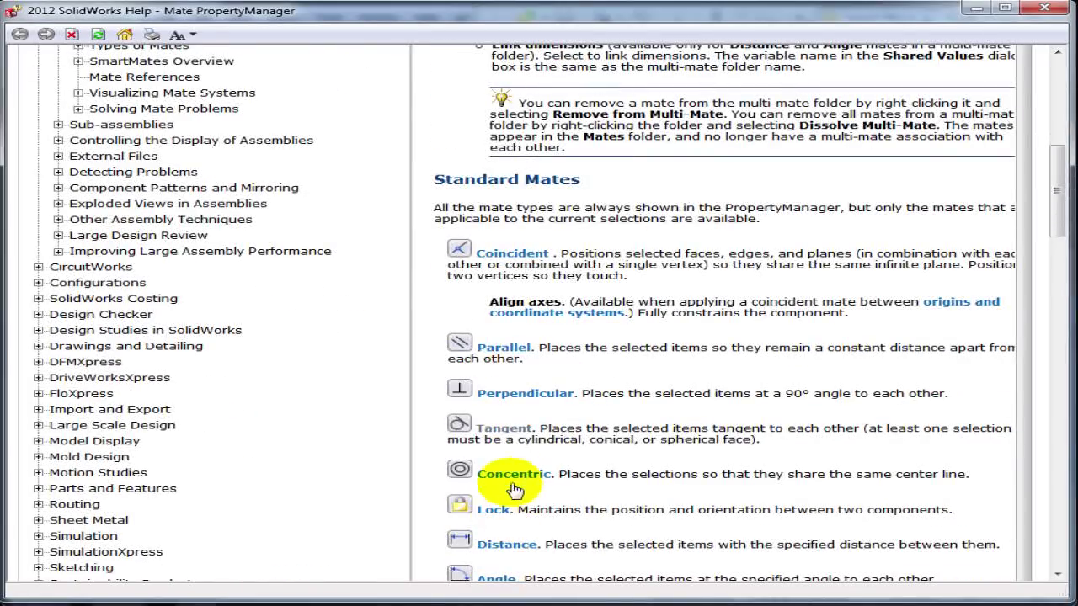
{"action": "left_click", "coordinate": [506, 429]}
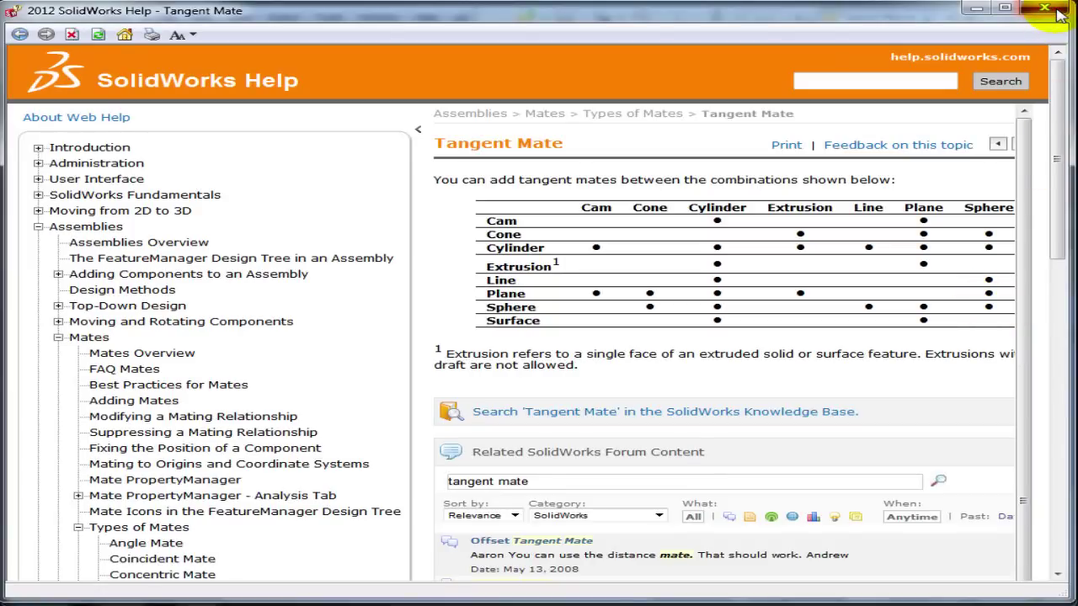
Close help and the mate, open the sphere part and show its revolve sketch
{"action": "left_click", "coordinate": [1051, 9]}
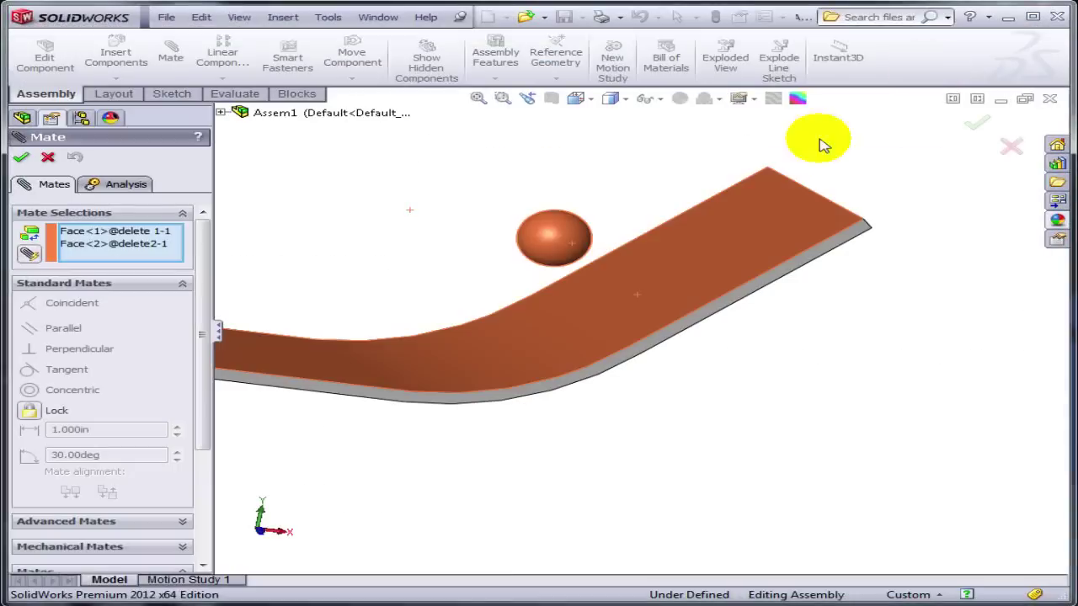
{"action": "left_click", "coordinate": [48, 158]}
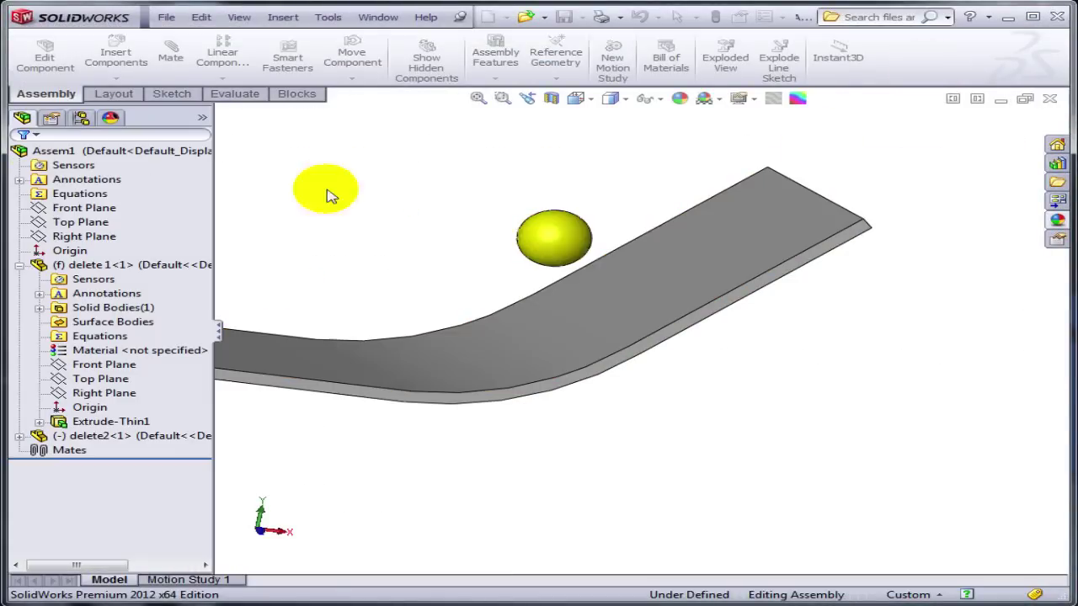
{"action": "right_click", "coordinate": [554, 244]}
{"action": "left_click", "coordinate": [563, 171]}
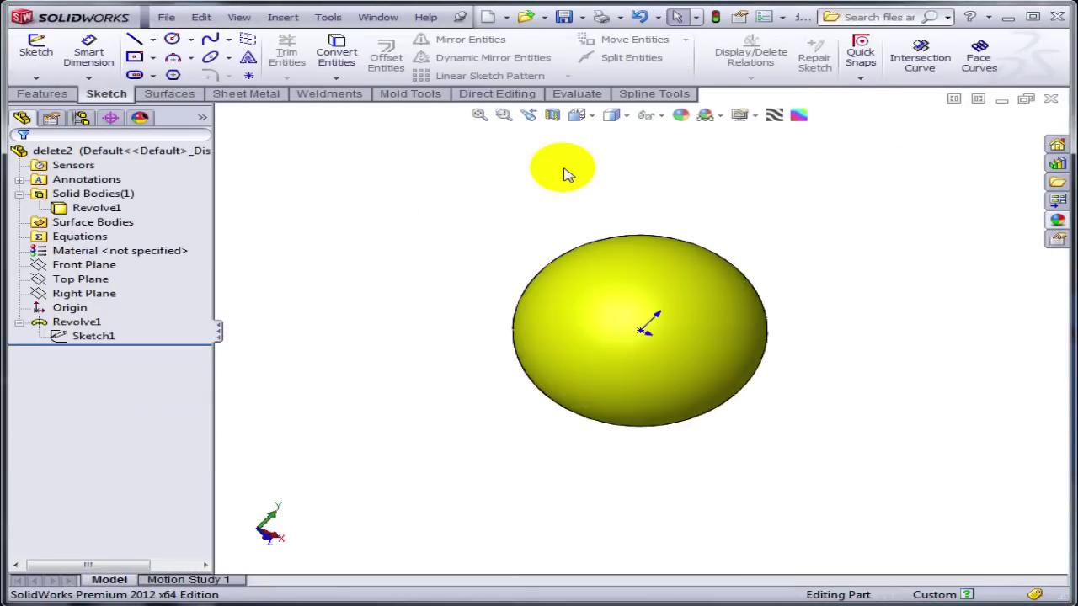
{"action": "left_click", "coordinate": [92, 337]}
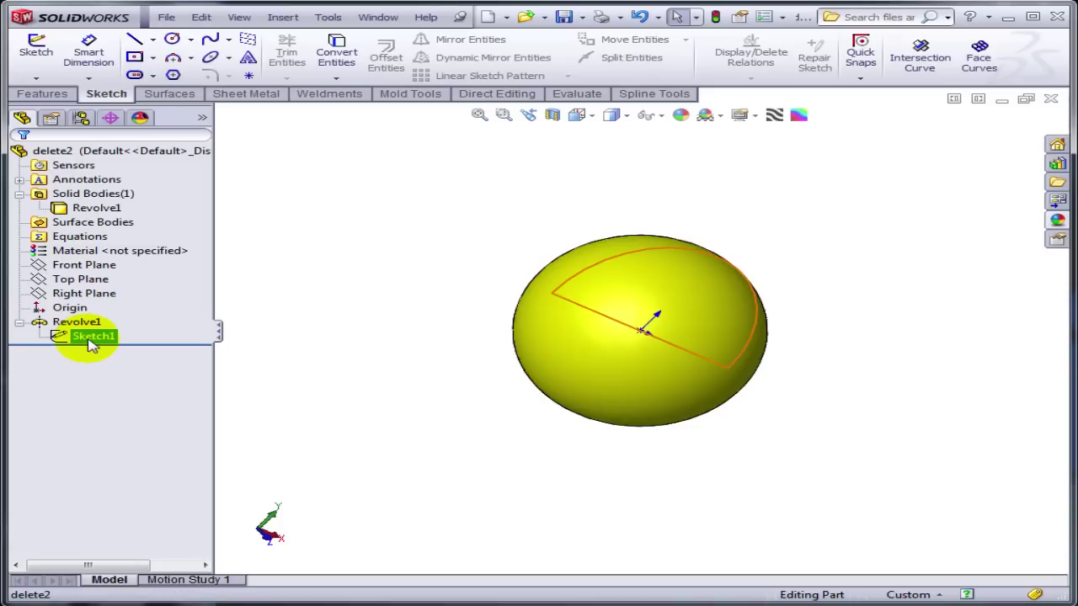
{"action": "right_click", "coordinate": [93, 337]}
{"action": "left_click", "coordinate": [103, 313]}
Start a sketch on the Front Plane and convert the sphere's profile arc into it
{"action": "mouse_move", "coordinate": [531, 325]}
{"action": "middle_mouse_down"}
{"action": "mouse_move", "coordinate": [548, 378]}
{"action": "mouse_move", "coordinate": [481, 325]}
{"action": "middle_mouse_up"}
{"action": "left_click", "coordinate": [80, 279]}
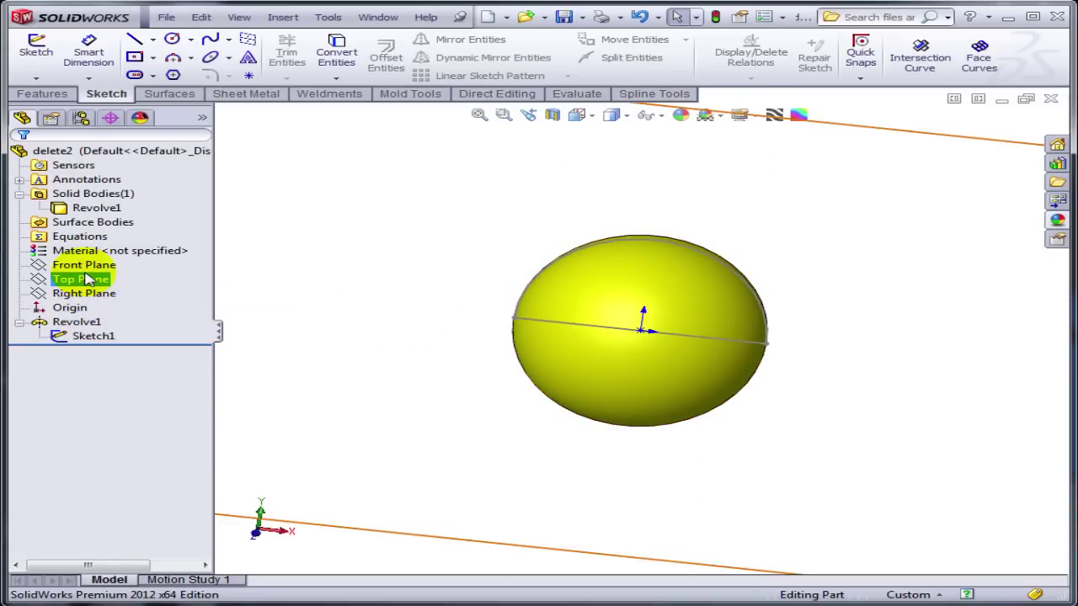
{"action": "left_click", "coordinate": [82, 281]}
{"action": "left_click", "coordinate": [81, 265]}
{"action": "left_click", "coordinate": [84, 241]}
{"action": "left_click", "coordinate": [679, 242]}
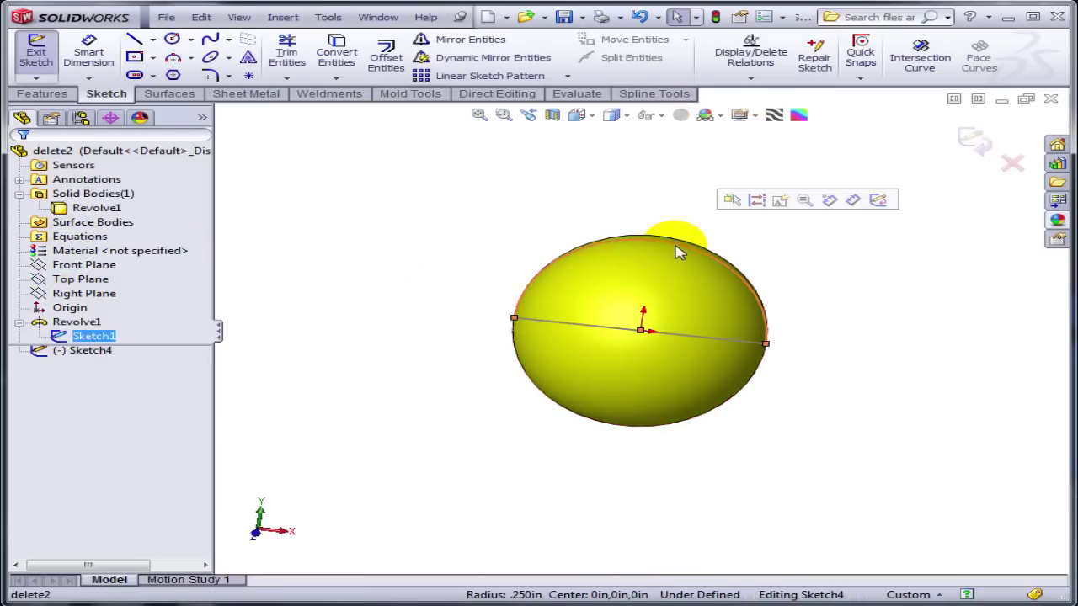
{"action": "left_click", "coordinate": [349, 53]}
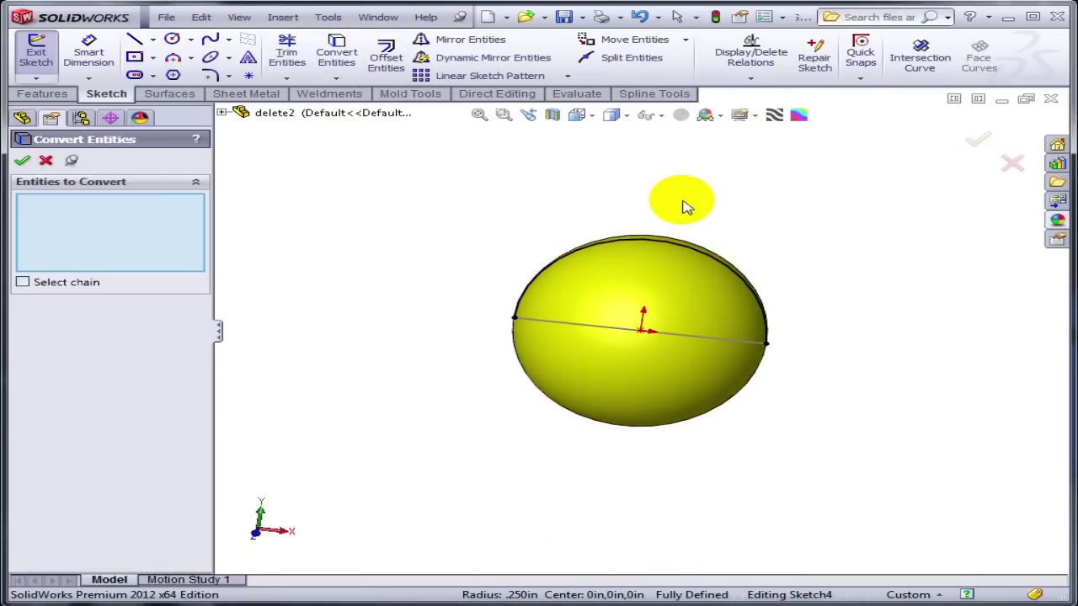
{"action": "left_click", "coordinate": [22, 161]}
{"action": "left_click", "coordinate": [848, 358]}
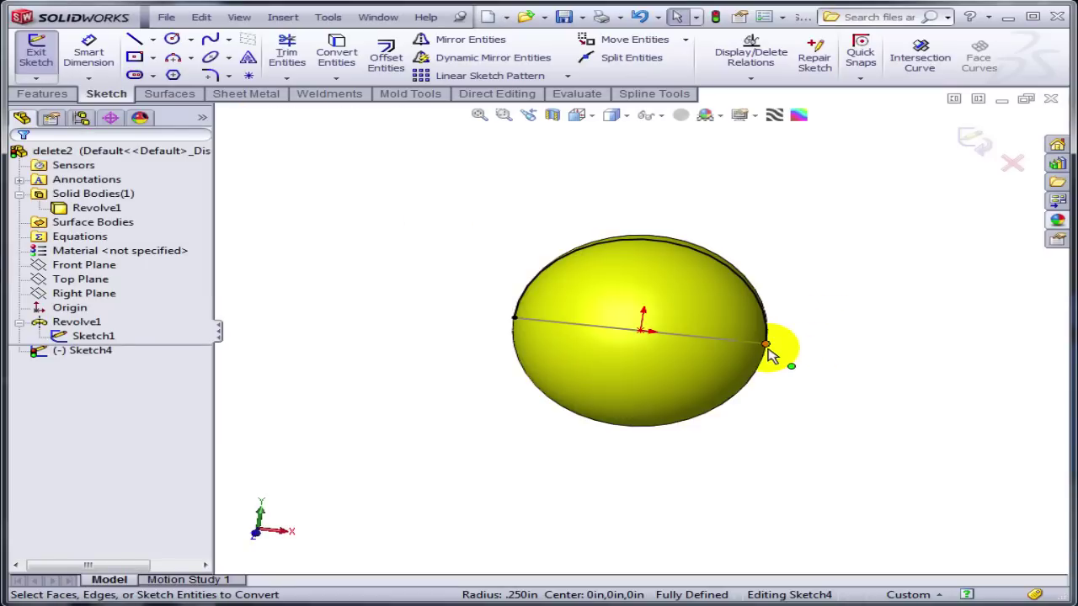
Close the converted arc into a full circle around the sphere and hide Sketch1
{"action": "left_click_drag", "start_coordinate": [771, 354], "coordinate": [654, 437]}
{"action": "left_click_drag", "start_coordinate": [518, 358], "coordinate": [512, 318]}
{"action": "mouse_move", "coordinate": [867, 375]}
{"action": "middle_mouse_down"}
{"action": "mouse_move", "coordinate": [866, 390]}
{"action": "mouse_move", "coordinate": [918, 402]}
{"action": "mouse_move", "coordinate": [813, 363]}
{"action": "middle_mouse_up"}
{"action": "left_click", "coordinate": [783, 387]}
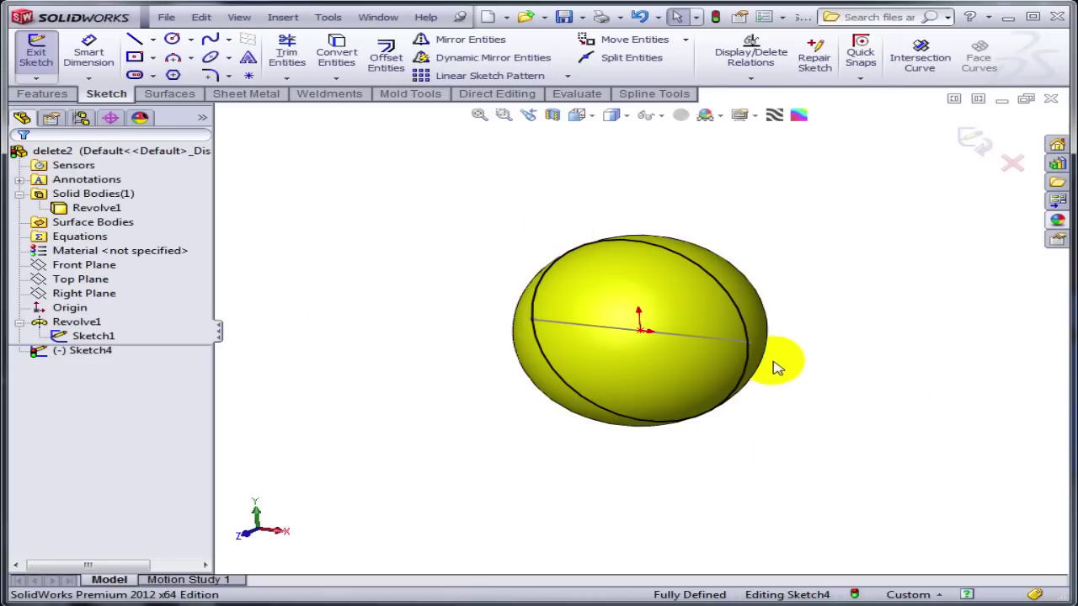
{"action": "right_click", "coordinate": [91, 341]}
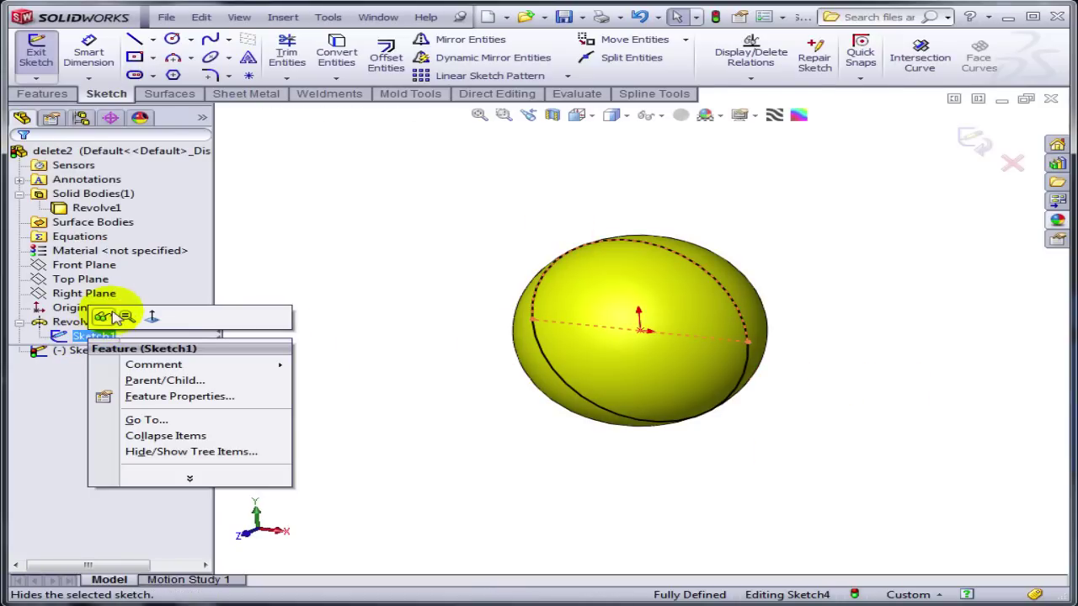
{"action": "left_click", "coordinate": [116, 315]}
{"action": "mouse_move", "coordinate": [898, 301]}
{"action": "middle_mouse_down"}
{"action": "mouse_move", "coordinate": [854, 342]}
{"action": "mouse_move", "coordinate": [882, 343]}
{"action": "middle_mouse_up"}
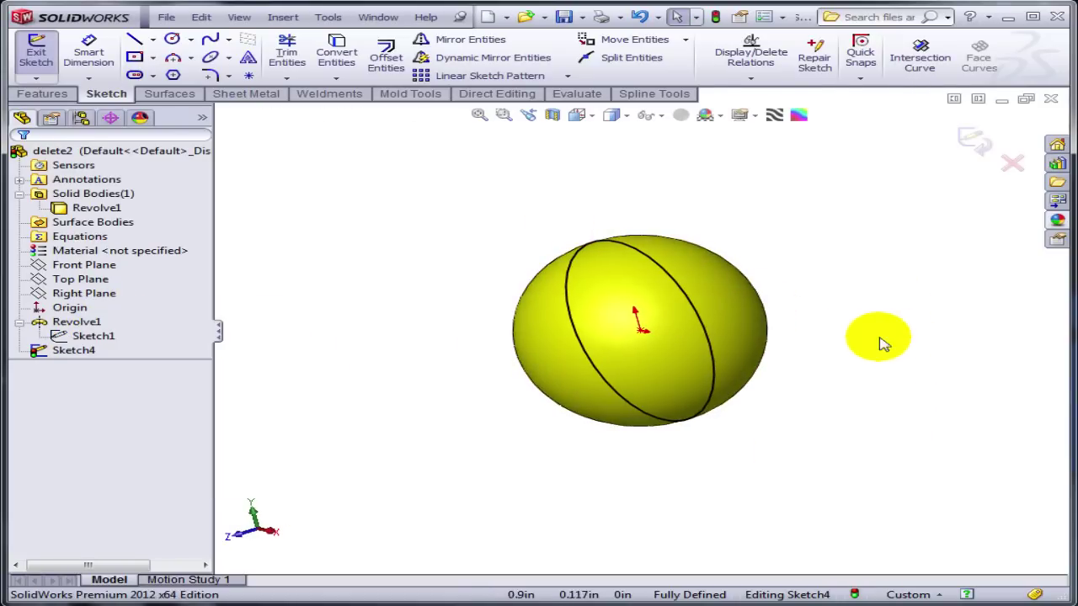
Extrude the circle Mid Plane 0.220in as a separate, unmerged band body
{"action": "left_click", "coordinate": [38, 94]}
{"action": "left_click", "coordinate": [51, 65]}
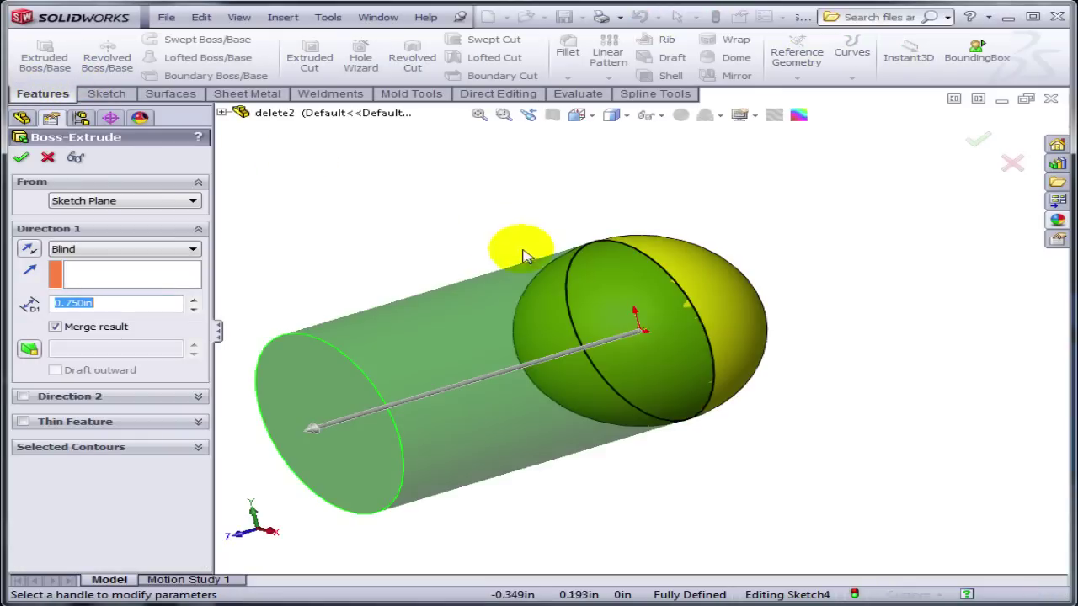
{"action": "left_click", "coordinate": [140, 248]}
{"action": "left_click", "coordinate": [85, 327]}
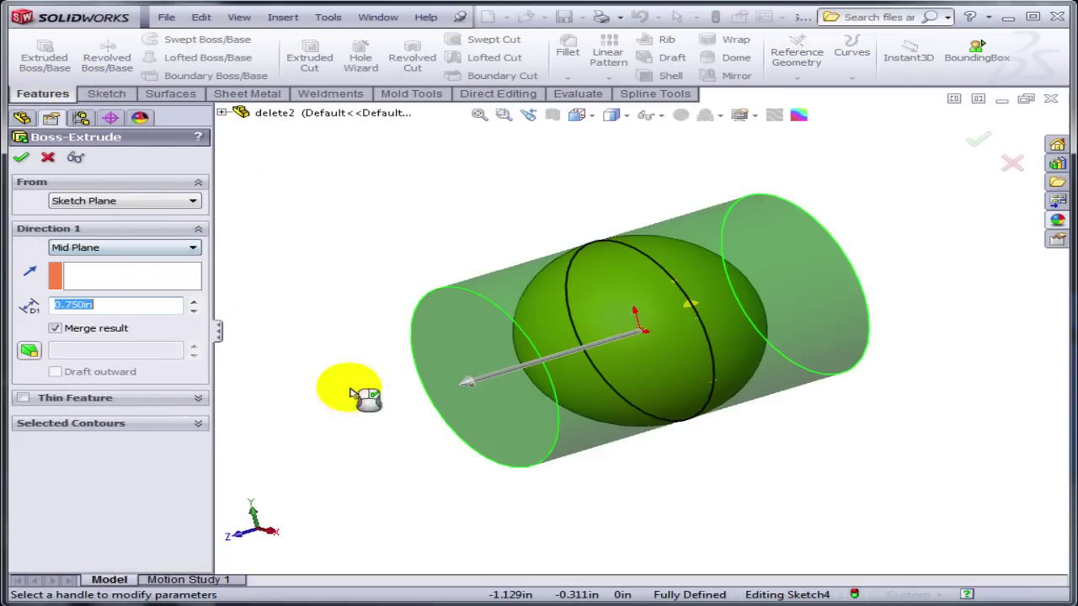
{"action": "left_click", "coordinate": [468, 394]}
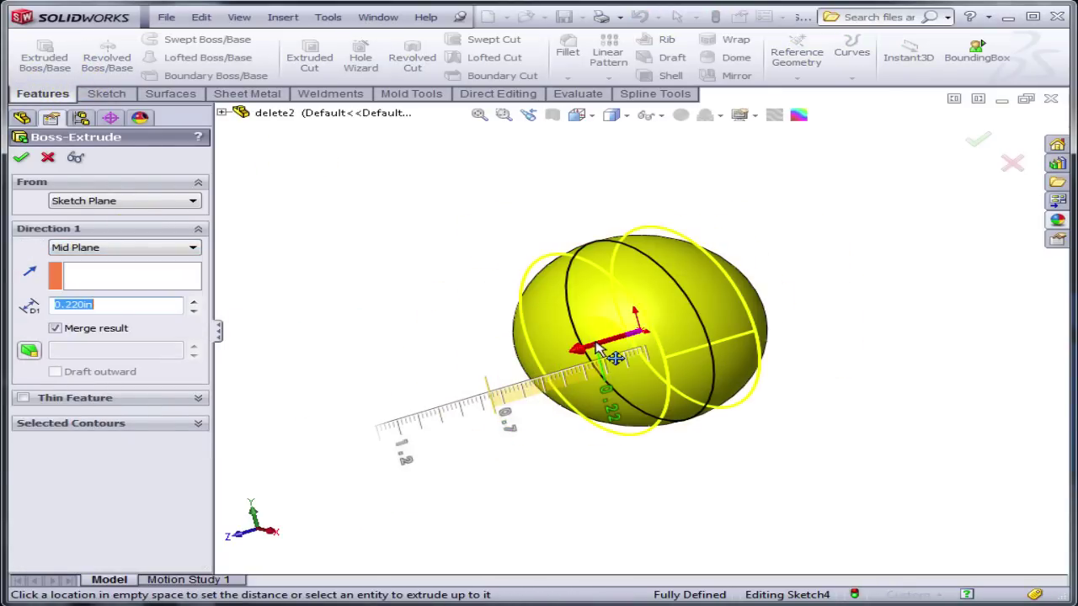
{"action": "left_click", "coordinate": [795, 394]}
{"action": "middle_click_drag", "start_coordinate": [795, 394], "coordinate": [552, 357]}
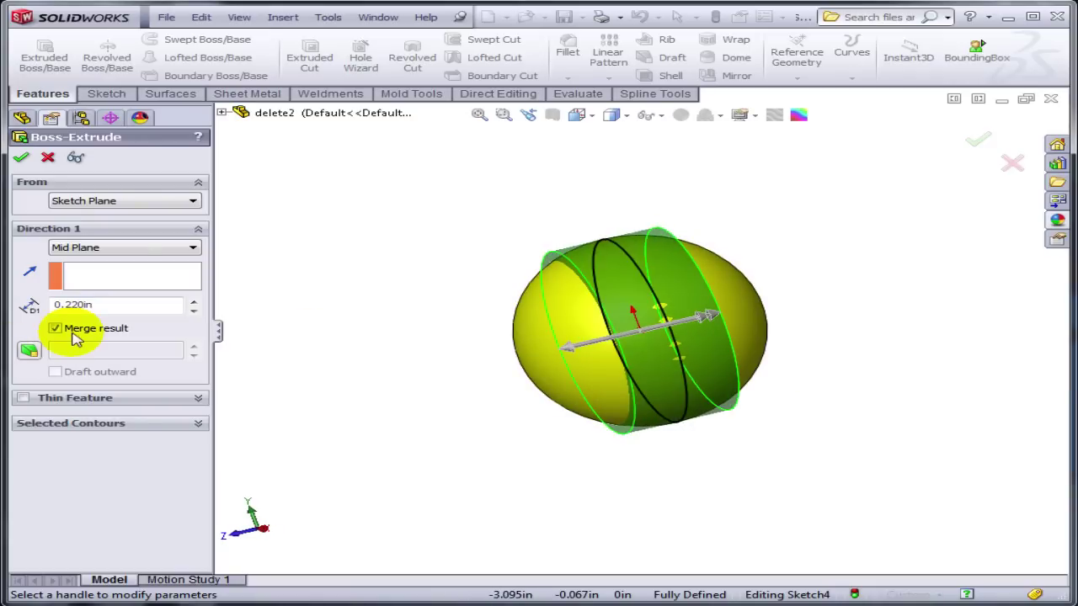
{"action": "left_click", "coordinate": [23, 163]}
Apply a red appearance to the whole band body
{"action": "right_click", "coordinate": [633, 255]}
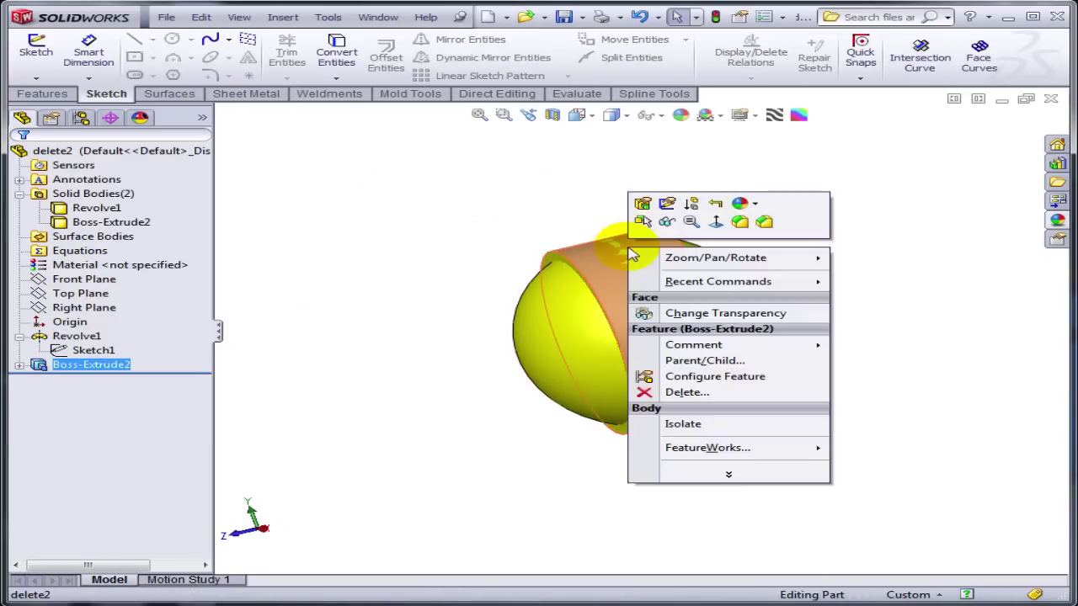
{"action": "left_click", "coordinate": [743, 203]}
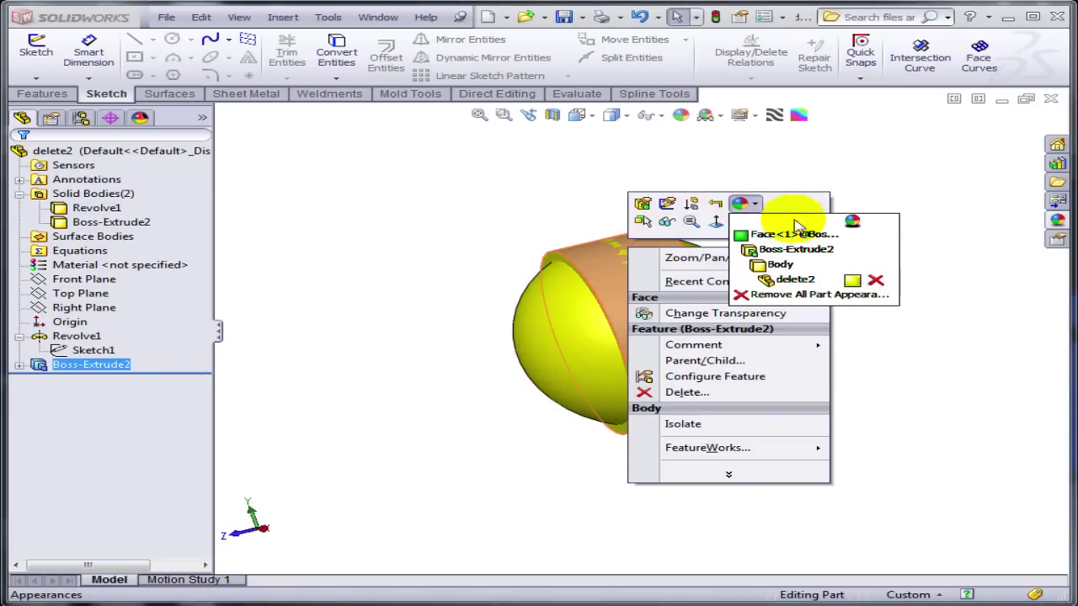
{"action": "left_click", "coordinate": [823, 266]}
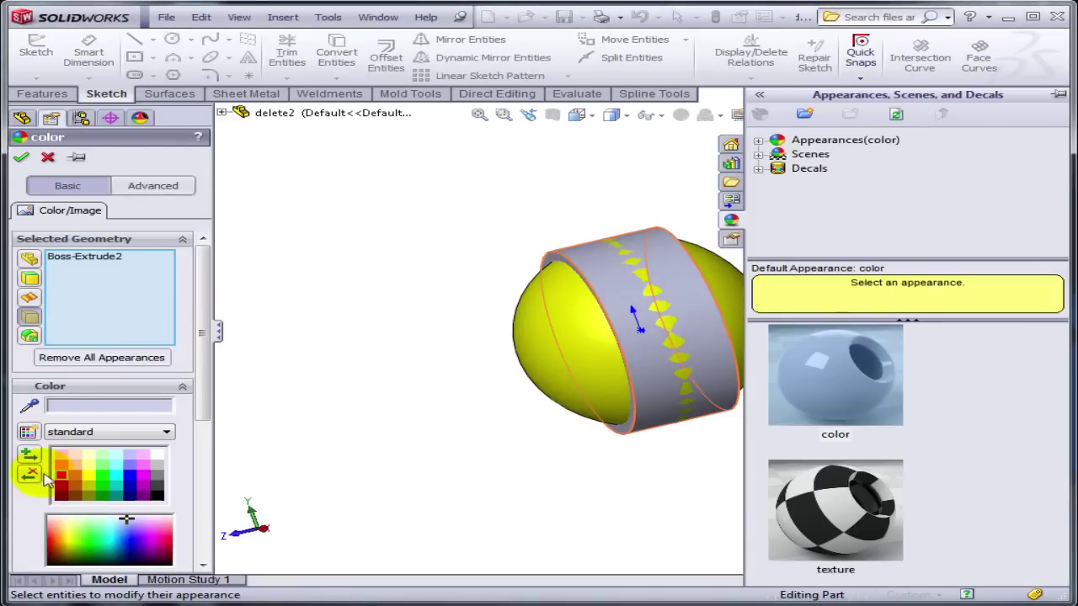
{"action": "left_click", "coordinate": [60, 474]}
{"action": "left_click", "coordinate": [22, 158]}
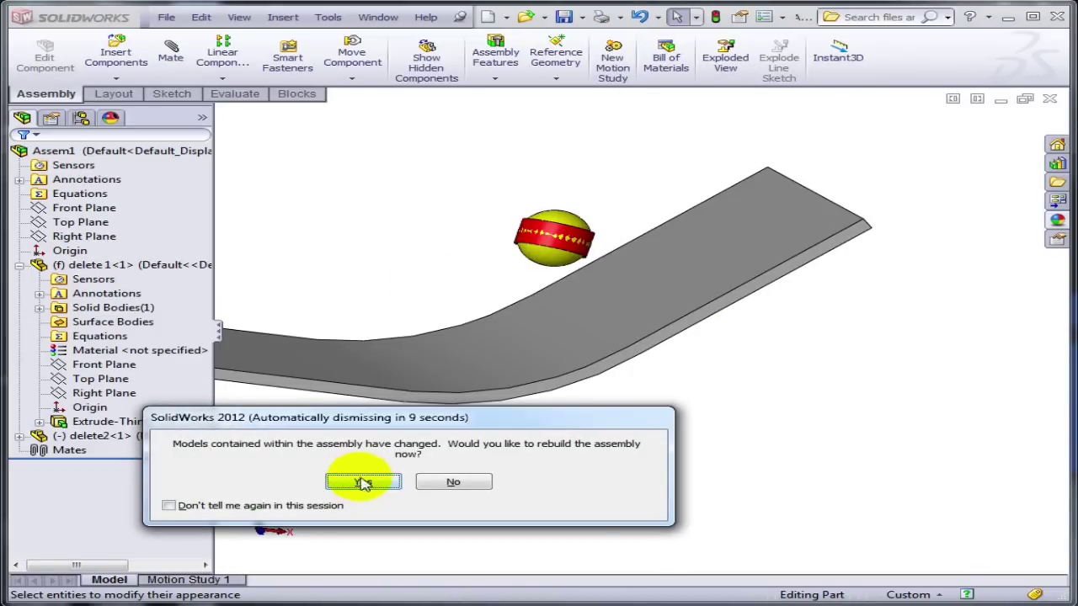
Rebuild the assembly and select the ball component through its red band
{"action": "left_click", "coordinate": [364, 482]}
{"action": "scroll", "coordinate": [569, 278], "scroll_direction": "down", "scroll_amount": 2}
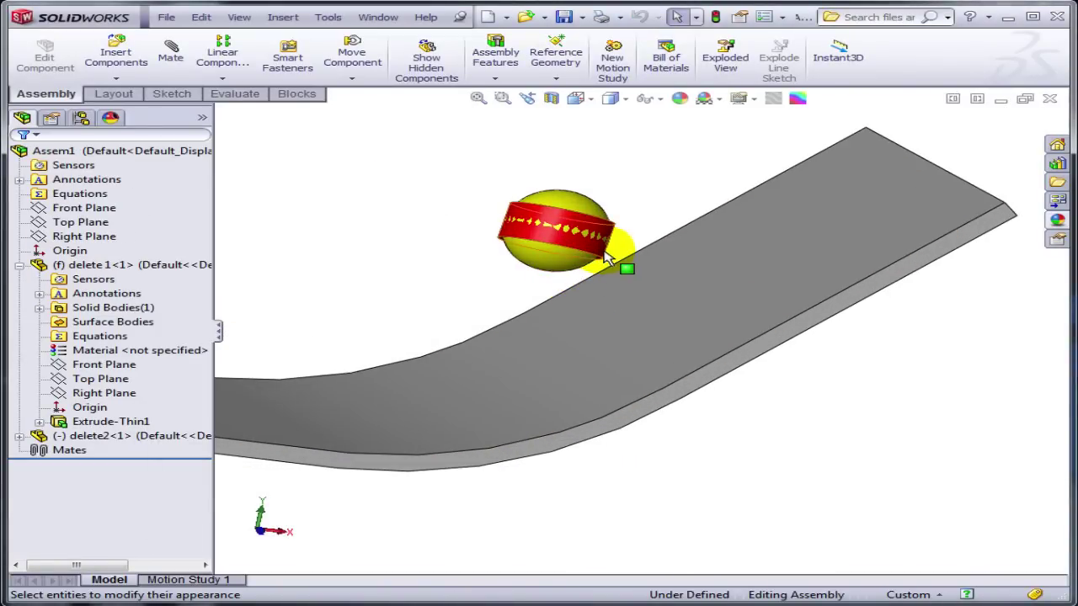
{"action": "mouse_move", "coordinate": [613, 263]}
{"action": "middle_mouse_down"}
{"action": "mouse_move", "coordinate": [606, 246]}
{"action": "mouse_move", "coordinate": [603, 280]}
{"action": "middle_mouse_up"}
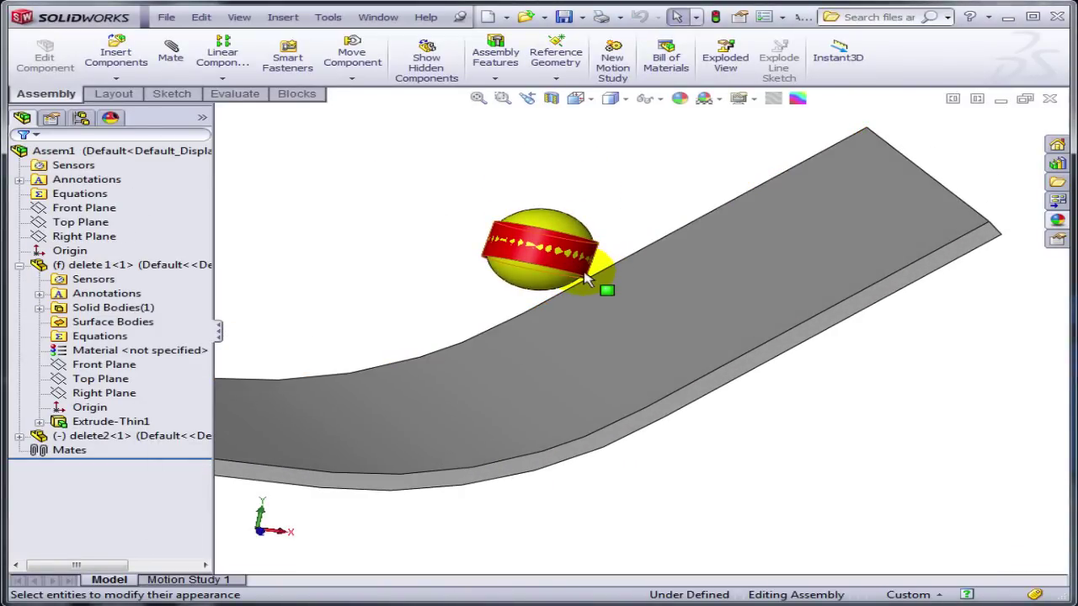
{"action": "left_click", "coordinate": [587, 281]}
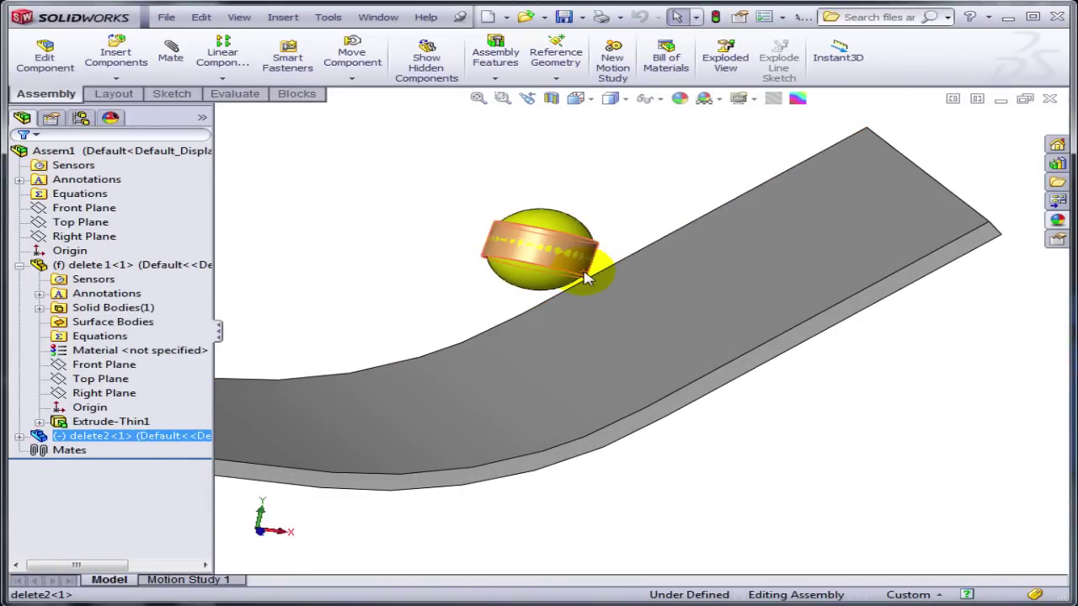
Mate the band face tangent to the bent plate's top face
{"action": "left_click", "coordinate": [764, 264]}
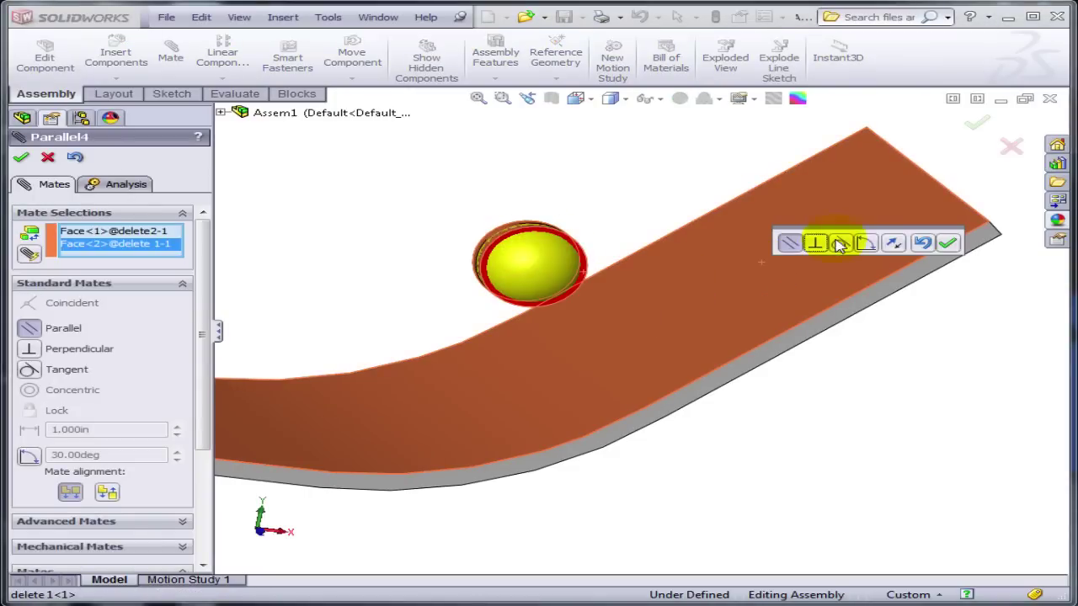
{"action": "left_click", "coordinate": [840, 244]}
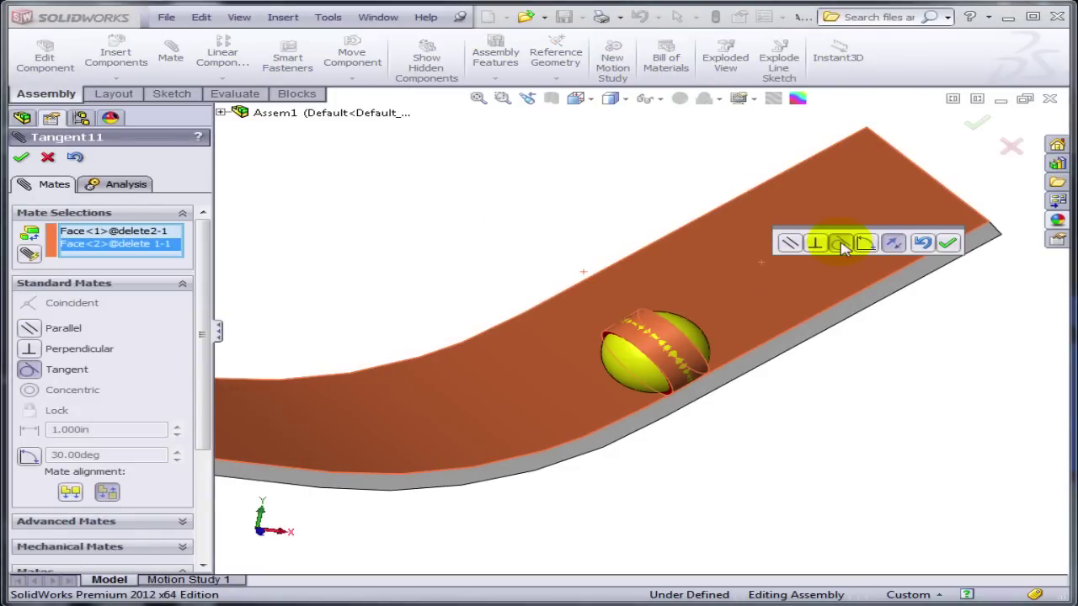
{"action": "left_click", "coordinate": [949, 245]}
Mate the band's flat side coincident with the plate's side face
{"action": "scroll", "coordinate": [674, 400], "scroll_direction": "down", "scroll_amount": 6}
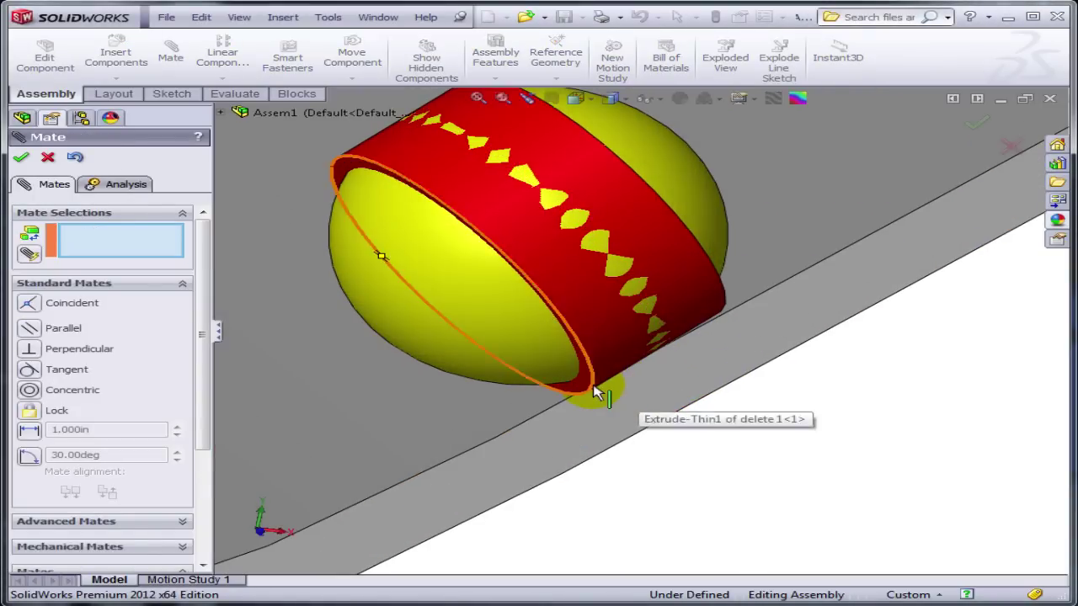
{"action": "left_click", "coordinate": [585, 393]}
{"action": "left_click", "coordinate": [623, 419]}
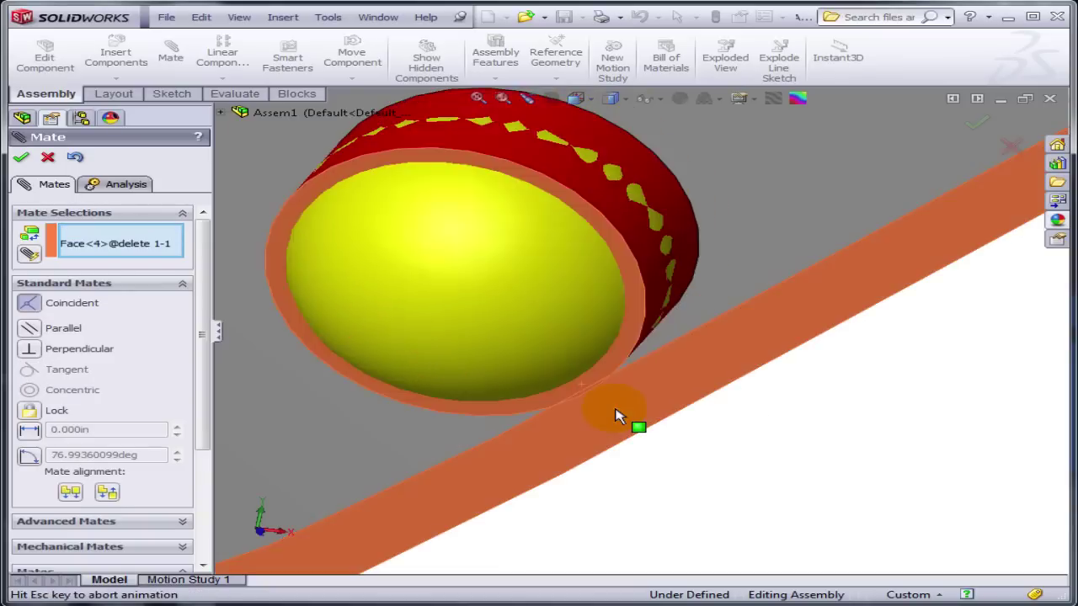
{"action": "left_click", "coordinate": [851, 434]}
{"action": "left_click", "coordinate": [21, 159]}
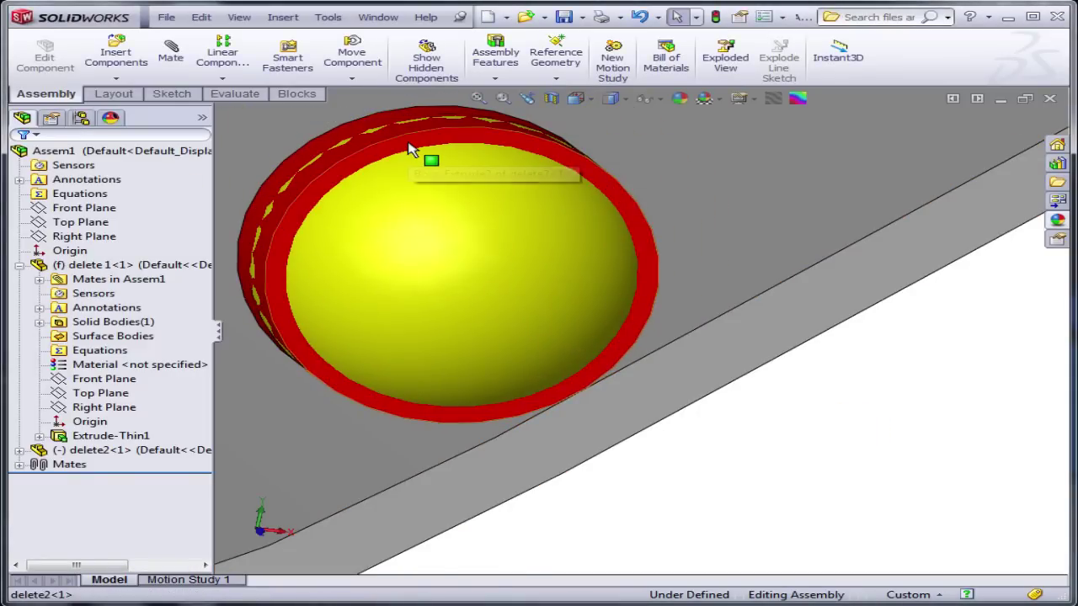
Open the sphere part and hide its Boss-Extrude2 red band body
{"action": "right_click", "coordinate": [427, 159]}
{"action": "left_click", "coordinate": [423, 84]}
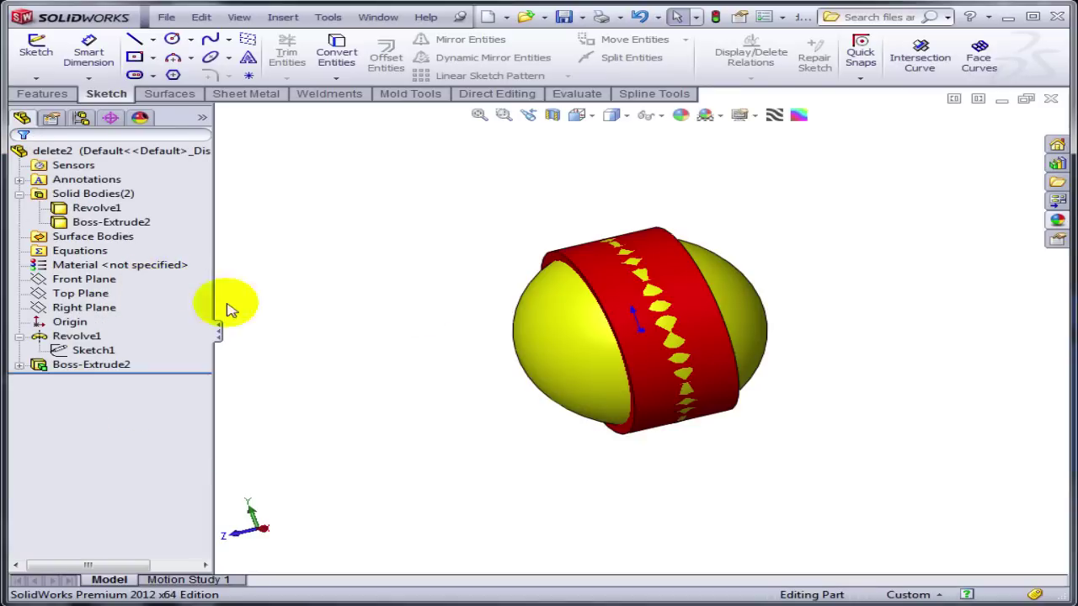
{"action": "right_click", "coordinate": [649, 377]}
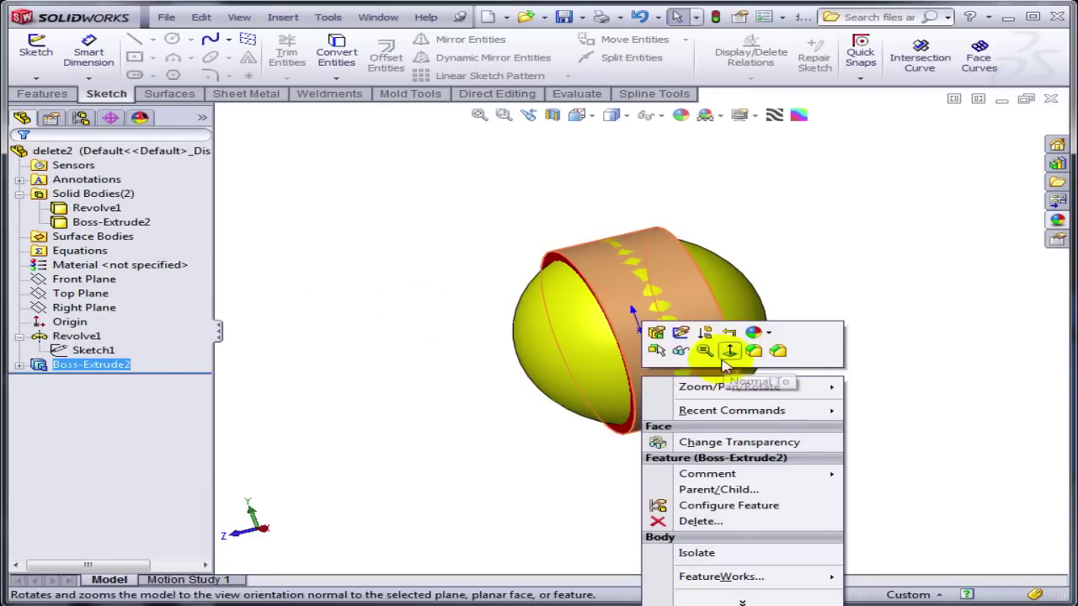
{"action": "right_click", "coordinate": [93, 223]}
{"action": "left_click", "coordinate": [100, 197]}
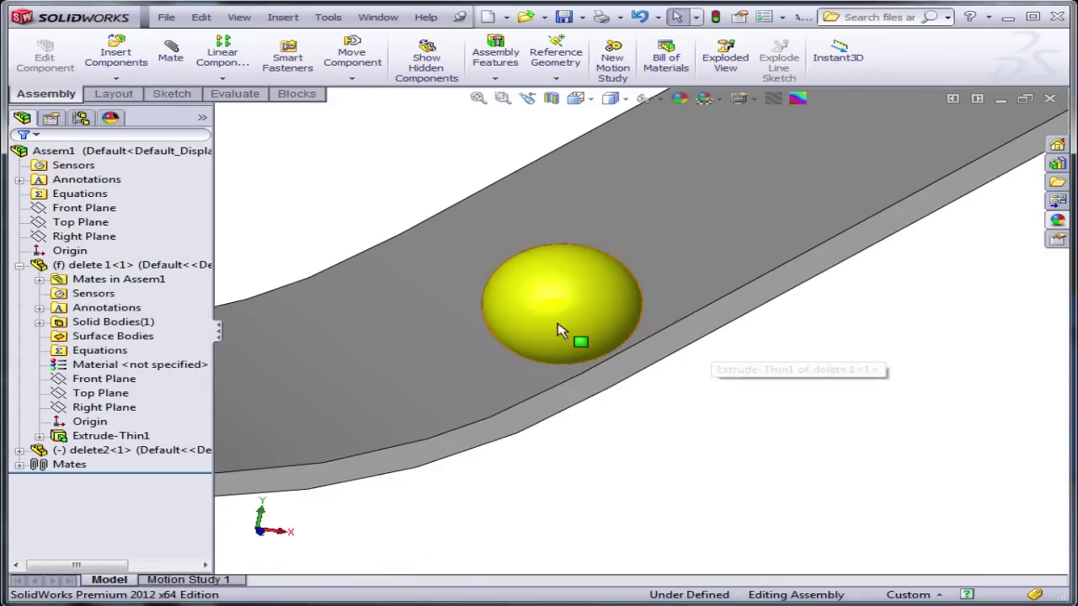
Drag the plain sphere along the bent plate to confirm it slides
{"action": "scroll", "coordinate": [558, 329], "scroll_direction": "up", "scroll_amount": 4}
{"action": "left_click_drag", "start_coordinate": [602, 318], "coordinate": [529, 282]}
{"action": "key", "text": "Escape"}
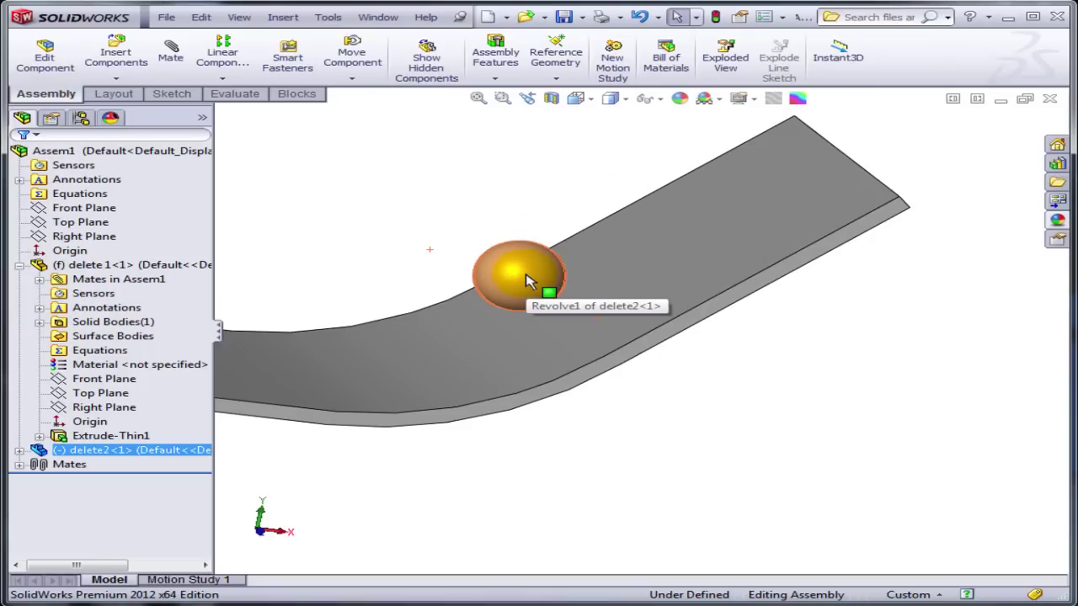
Review the browser forum thread on mating a ball bearing to compound faces
{"action": "key", "text": "alt+Tab"}
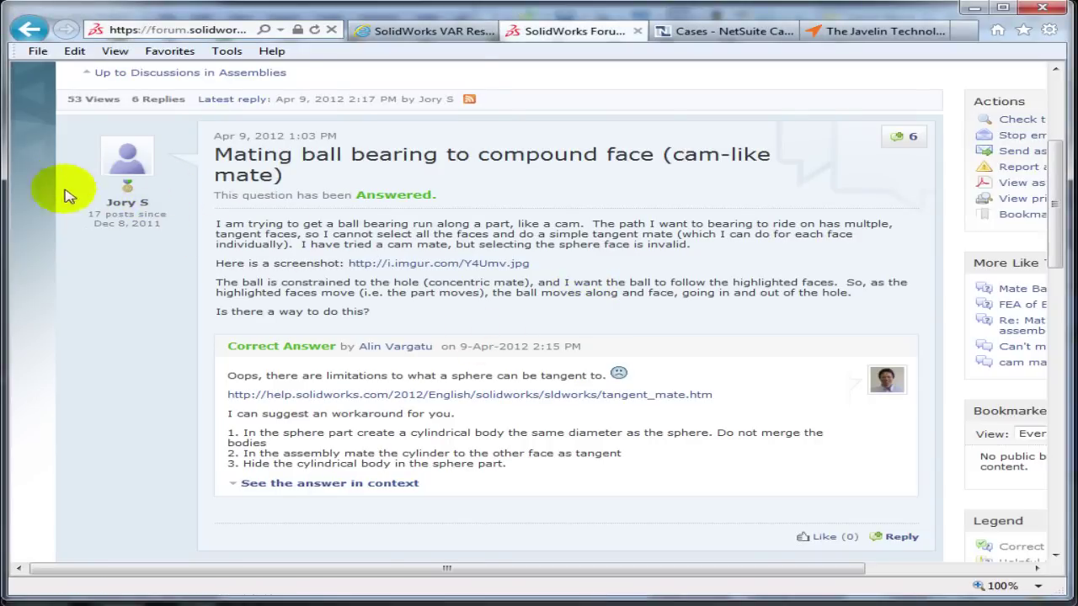
{"action": "scroll", "coordinate": [187, 253], "scroll_direction": "up", "scroll_amount": 1}
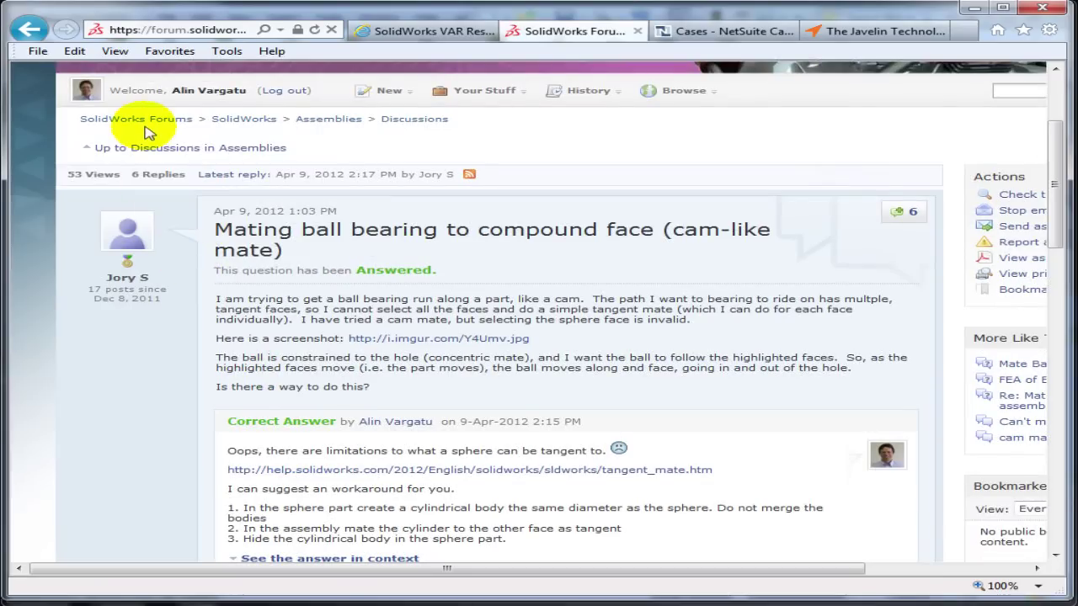
{"action": "key", "text": "alt+Tab"}
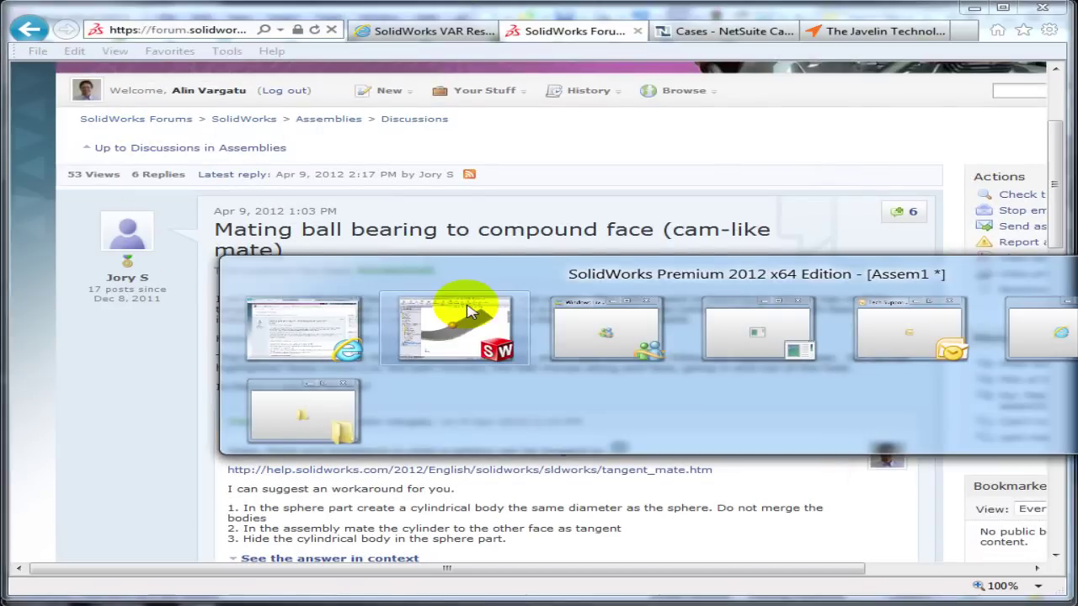